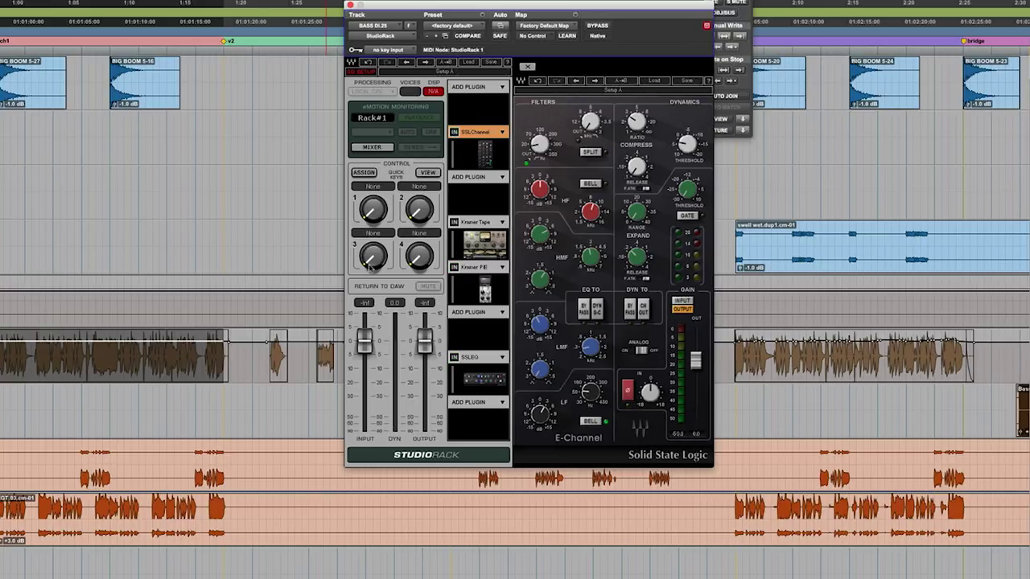
# Play the bass track and switch on the SSLChannel plugin in the StudioRack chain
pyautogui.press('space')
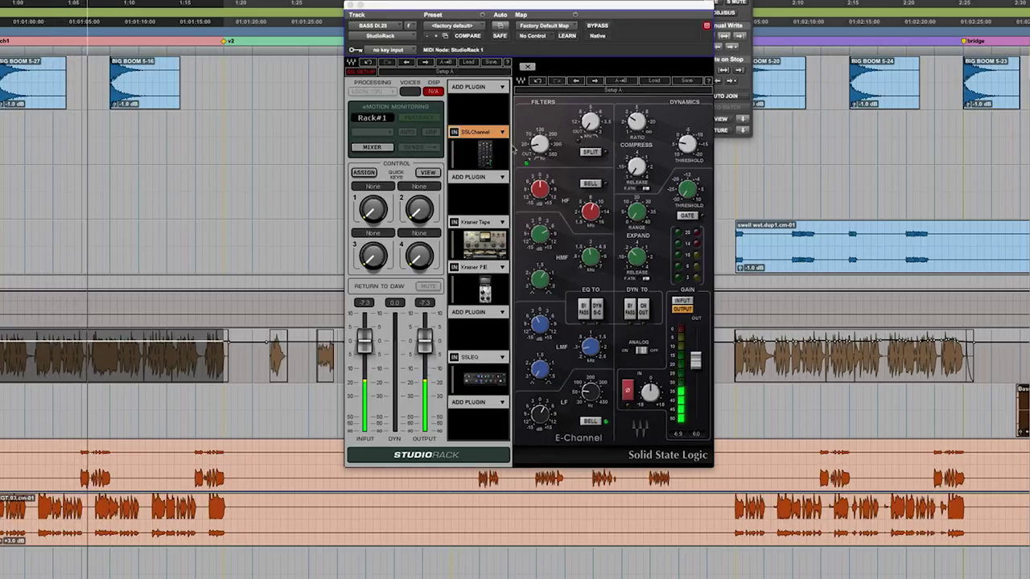
pyautogui.click(454, 132)
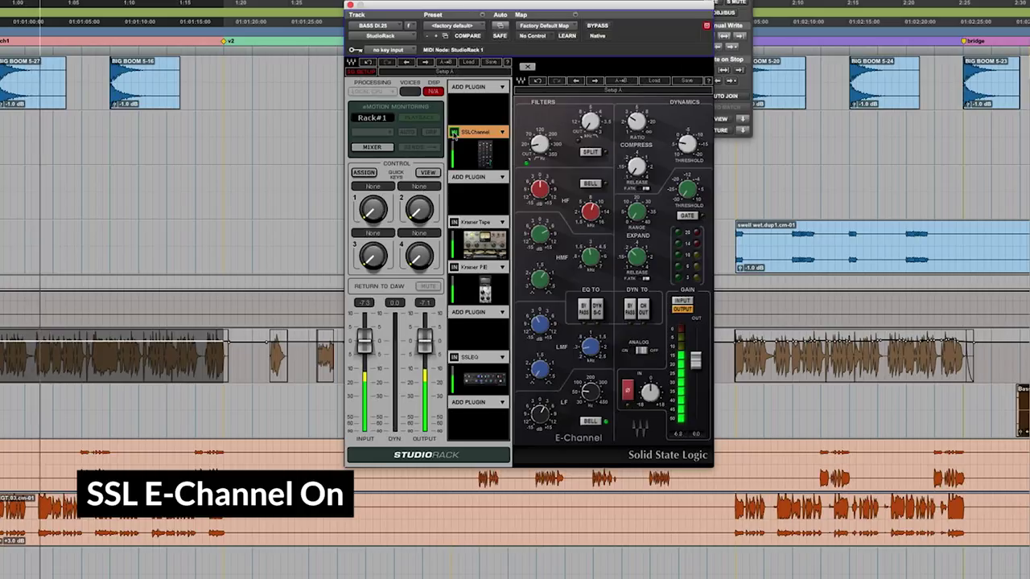
pyautogui.moveTo(687, 145)
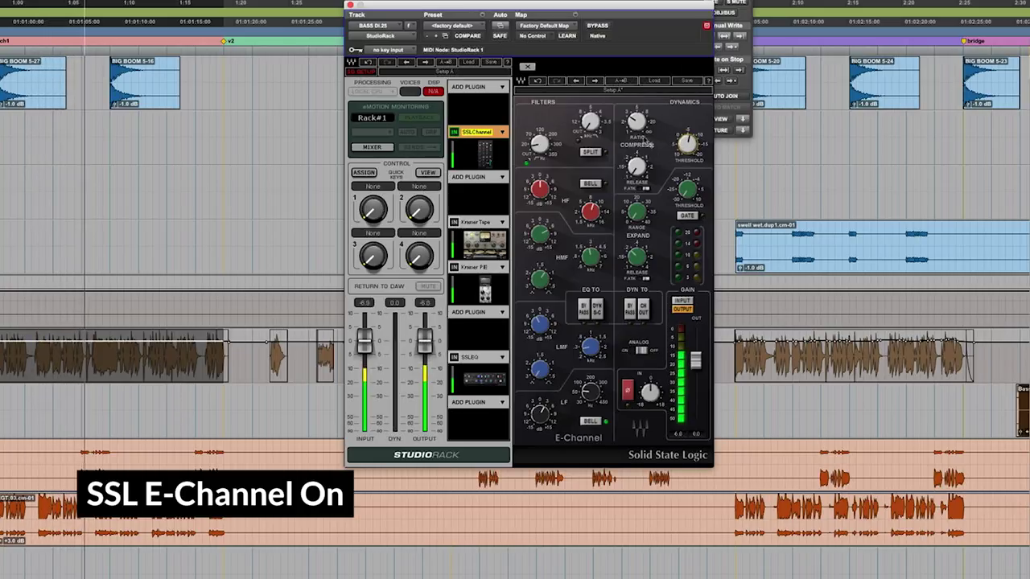
pyautogui.moveTo(636, 122)
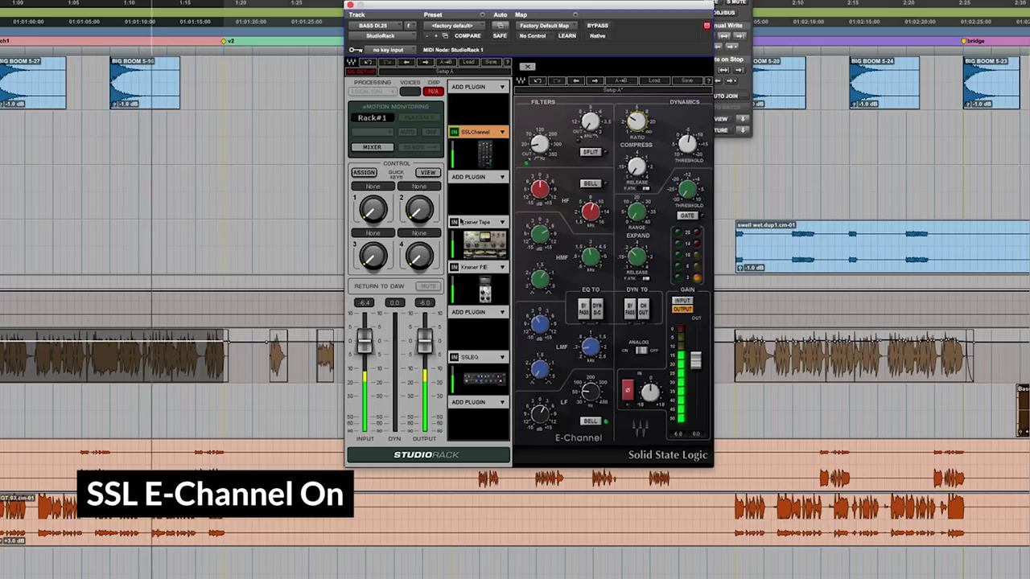
# Switch on Kramer Tape, Kramer PIE and SSLEQ in the rack during playback, and open the SSLEQ interface
pyautogui.click(454, 222)
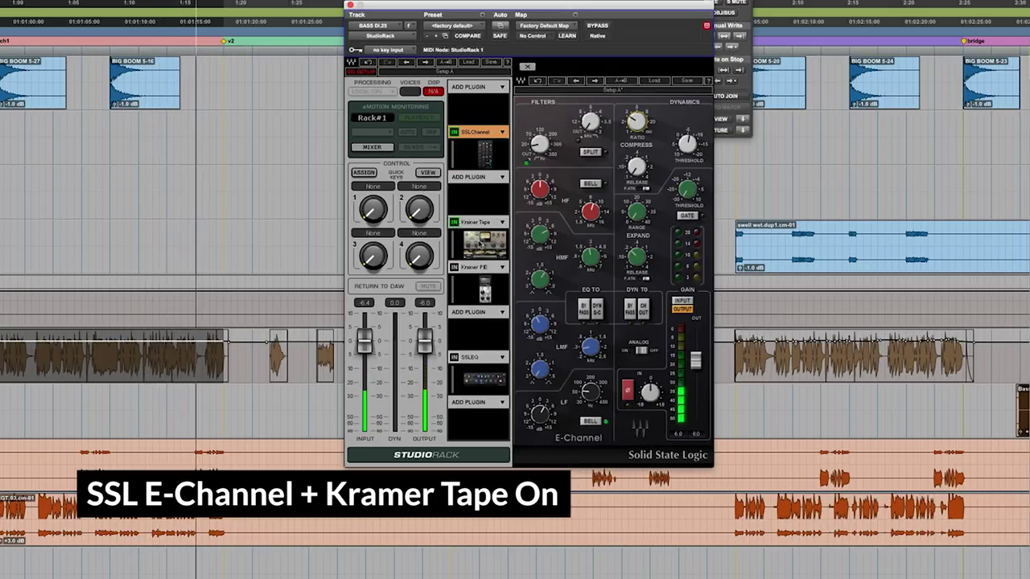
pyautogui.click(483, 240)
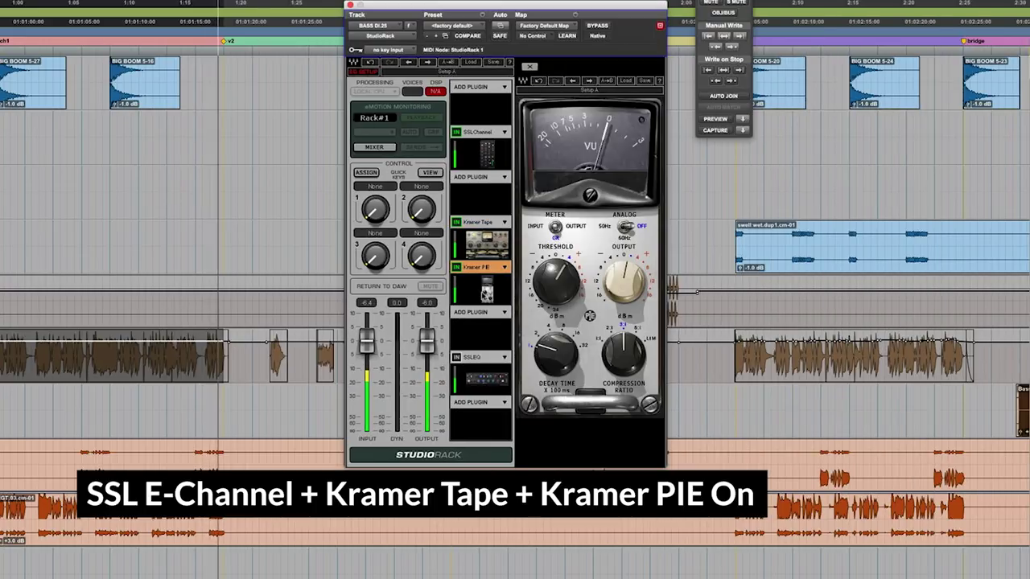
pyautogui.click(475, 290)
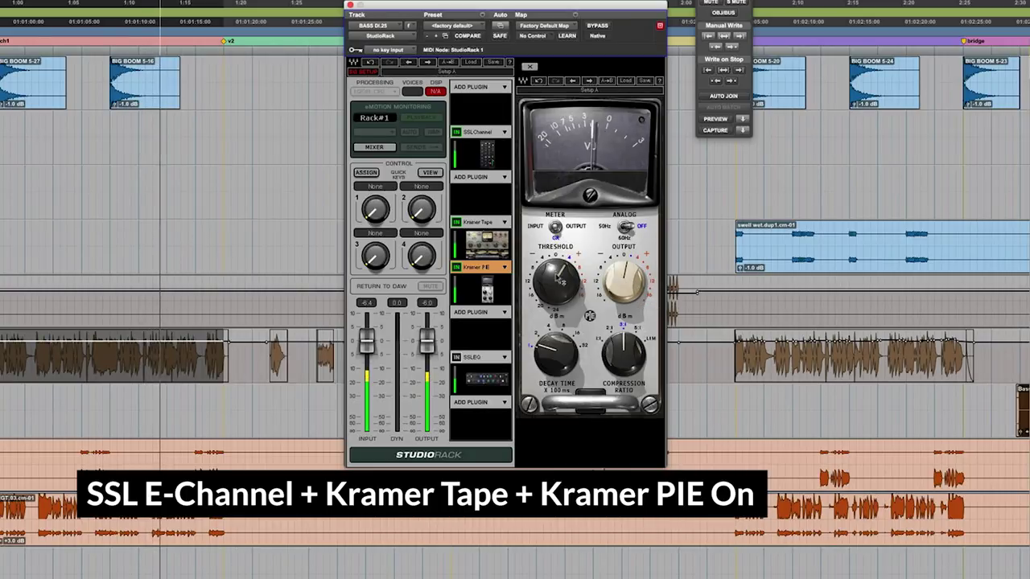
pyautogui.click(485, 381)
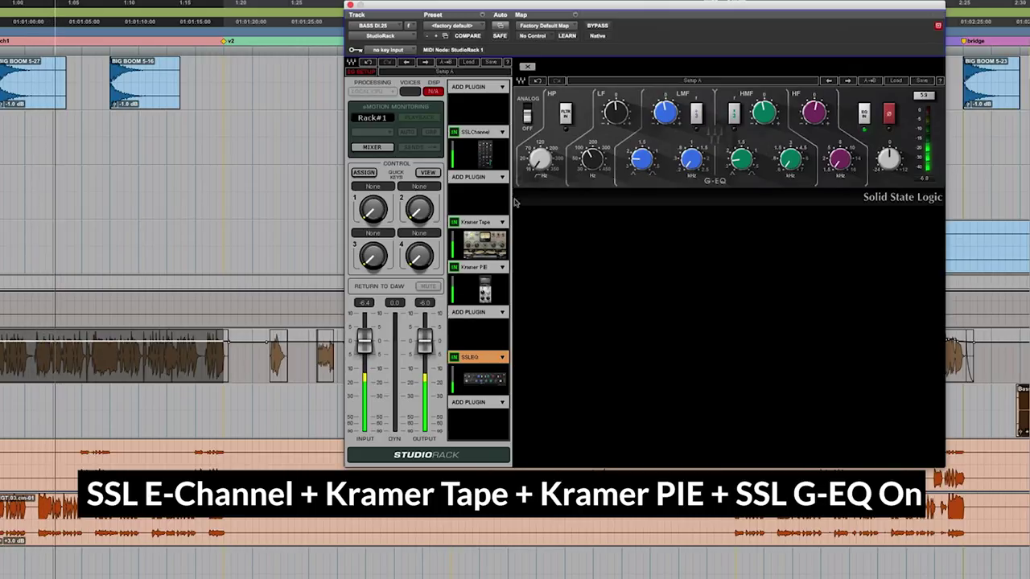
# Compare the bass with the whole rack bypassed and active, leave the rack active, and stop playback
pyautogui.click(598, 27)
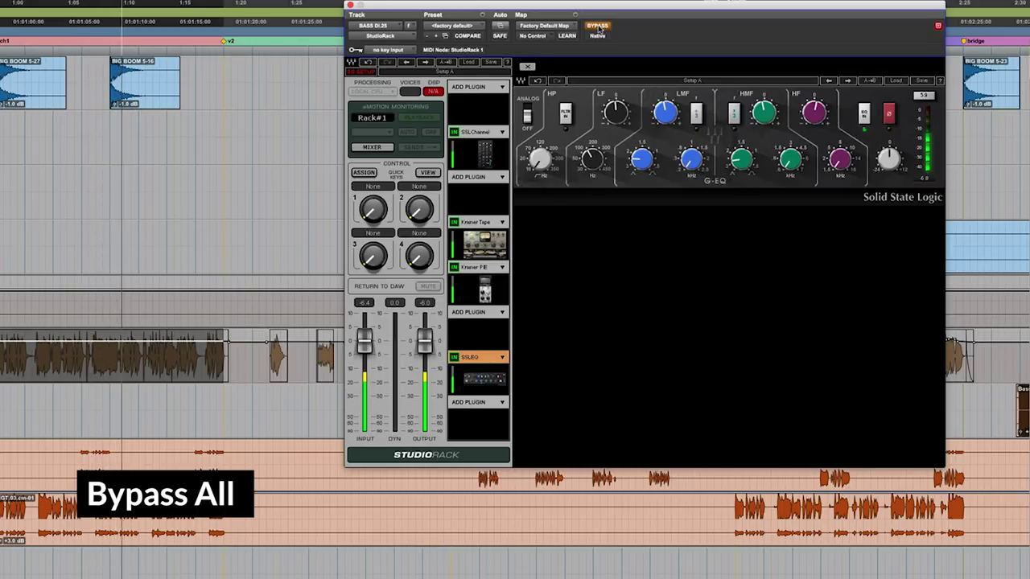
pyautogui.click(598, 27)
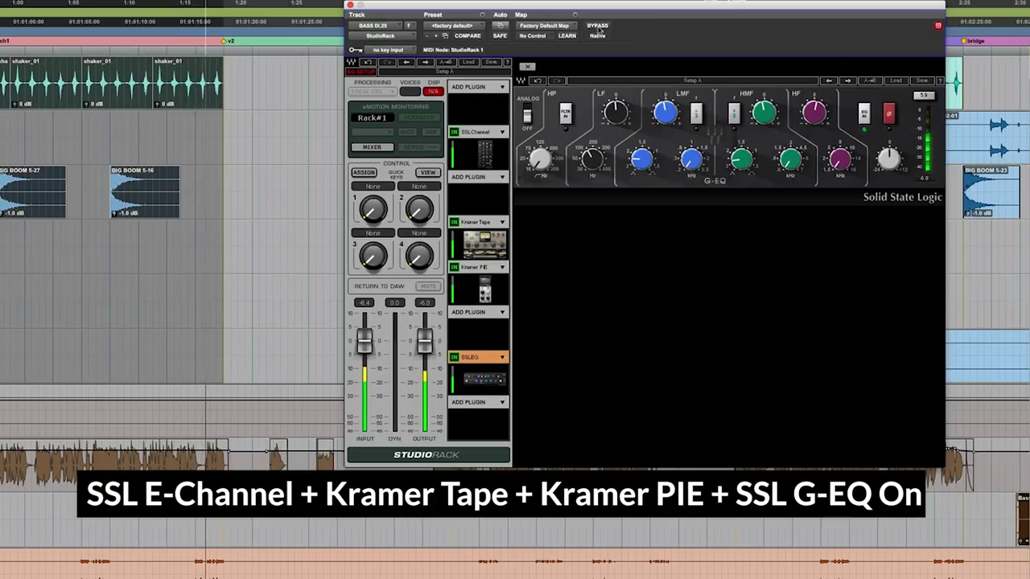
pyautogui.click(598, 27)
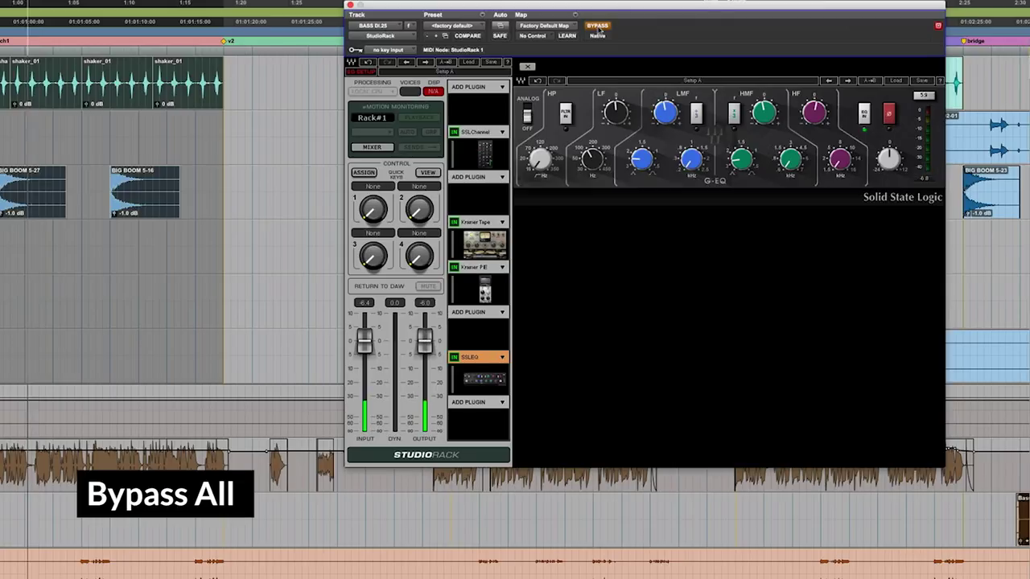
pyautogui.click(598, 27)
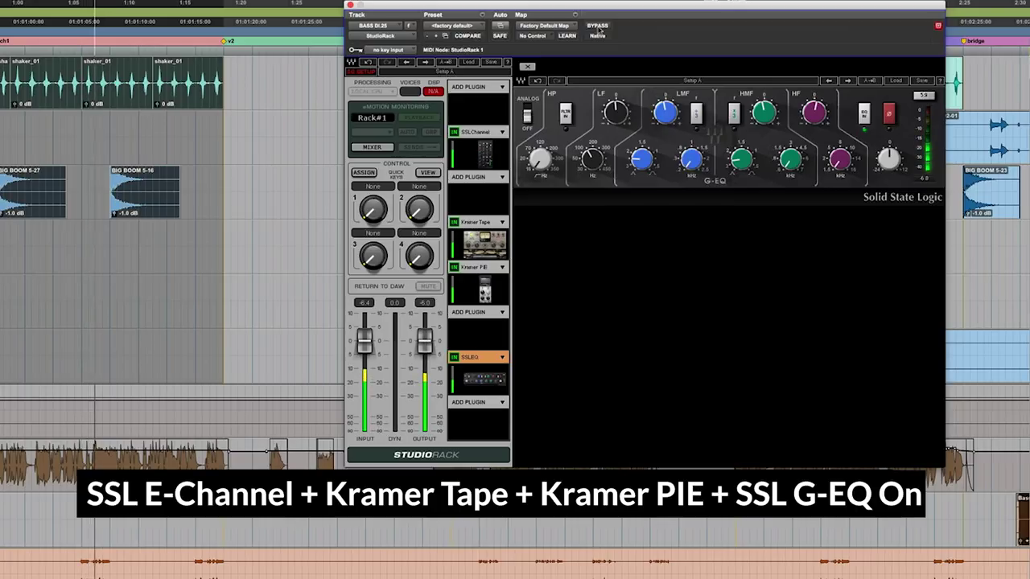
pyautogui.press('space')
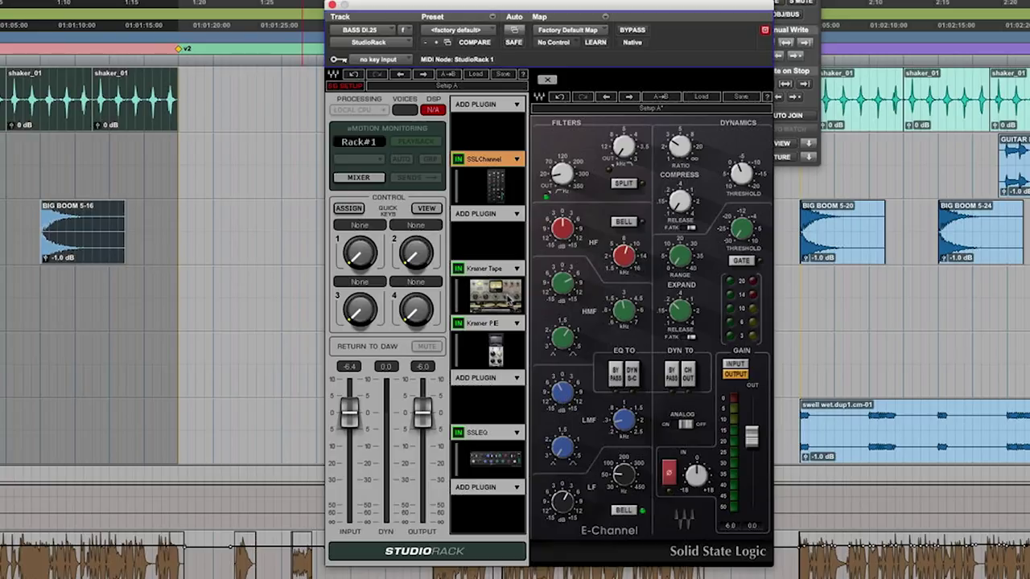
# Review the Kramer Tape, Kramer PIE and SSLEQ settings in the rack
pyautogui.click(507, 297)
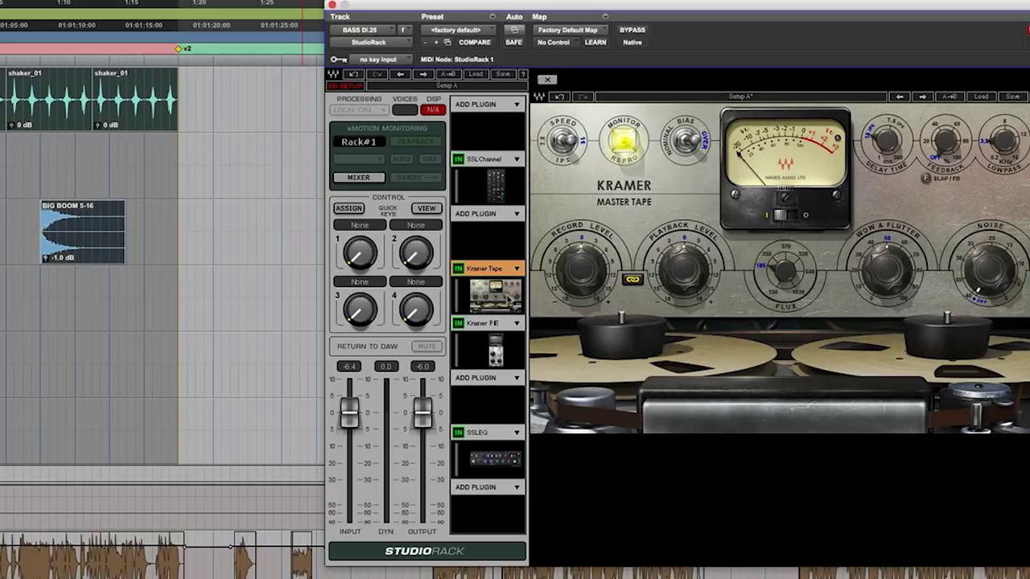
pyautogui.click(499, 357)
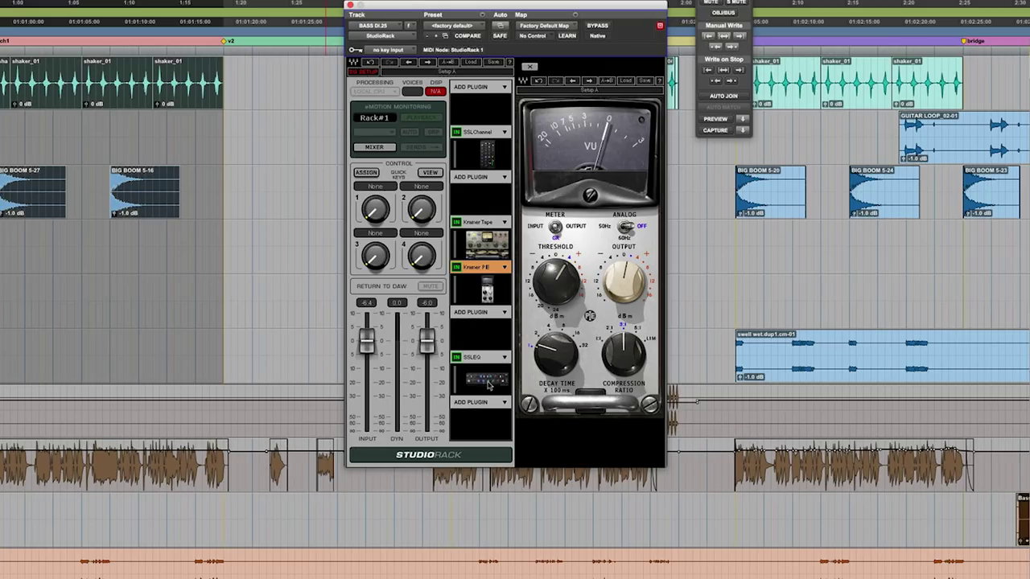
pyautogui.click(488, 384)
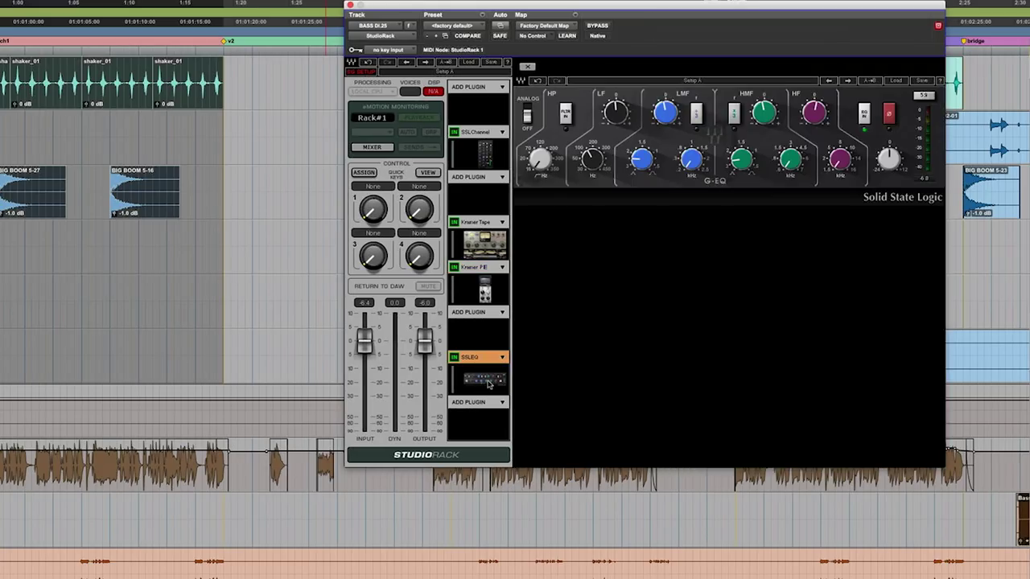
# Insert the MannyM Distortion plugin into the empty rack slot between Kramer PIE and SSLEQ
pyautogui.click(503, 313)
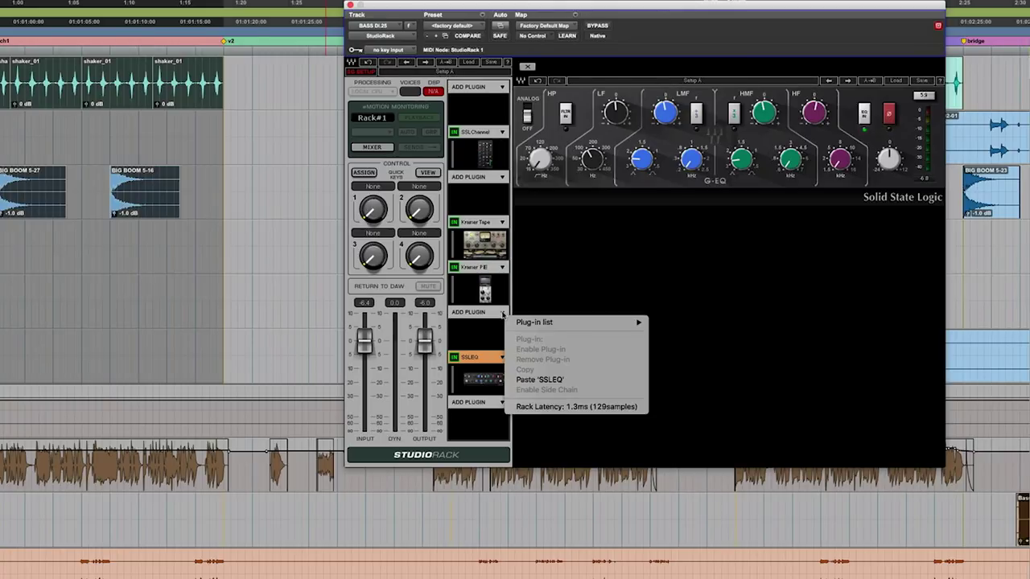
pyautogui.moveTo(572, 325)
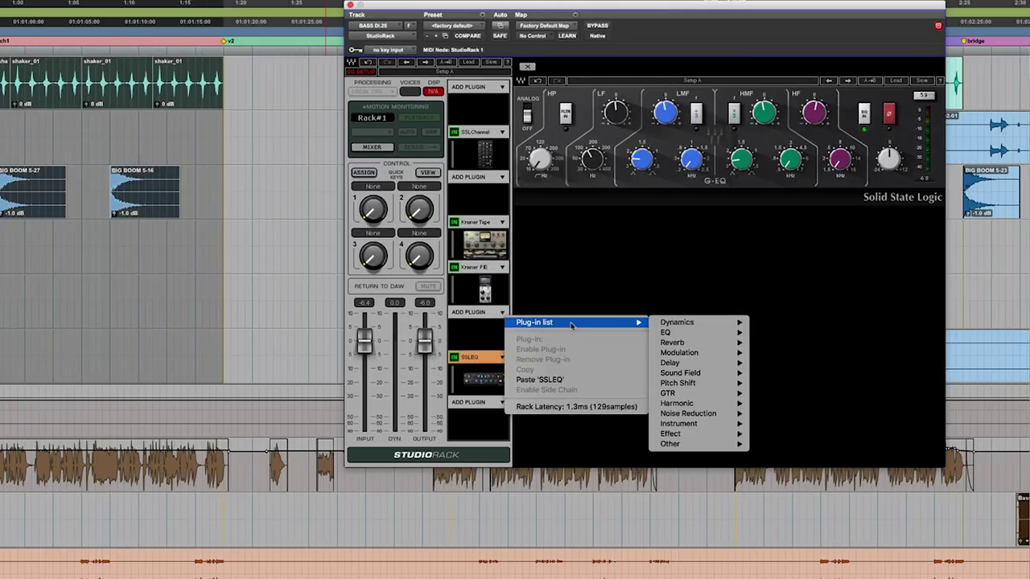
pyautogui.moveTo(690, 405)
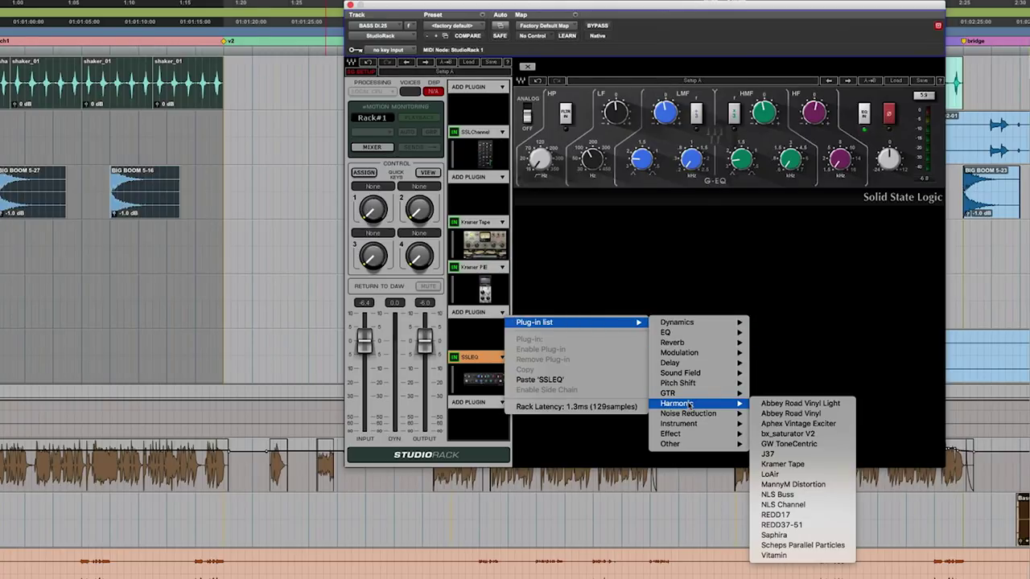
pyautogui.click(819, 485)
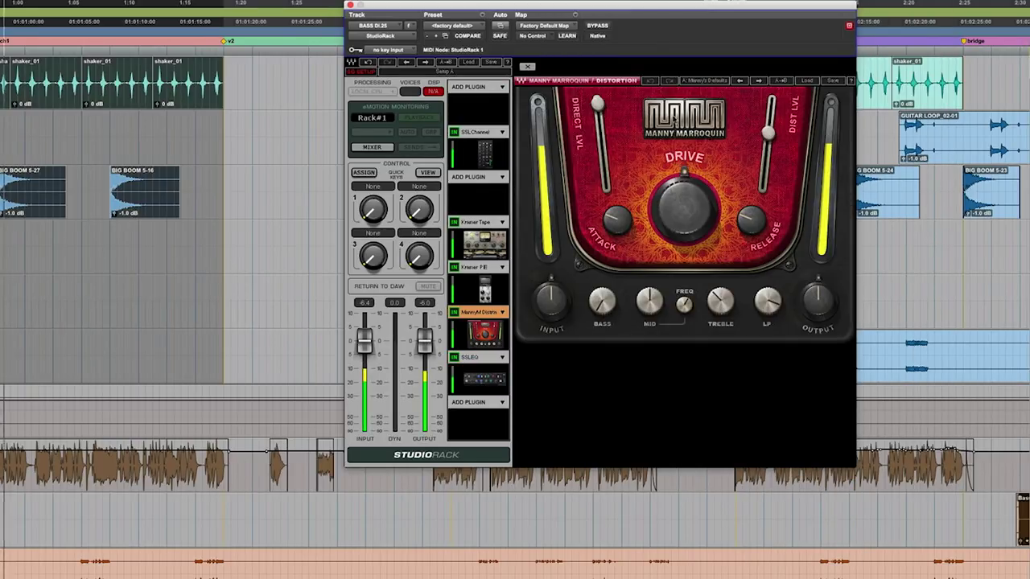
# Lower the distortion level to about 17.6 and set the distortion's release to 730
pyautogui.moveTo(768, 133)
pyautogui.moveTo(768, 132); pyautogui.dragTo(764, 168)
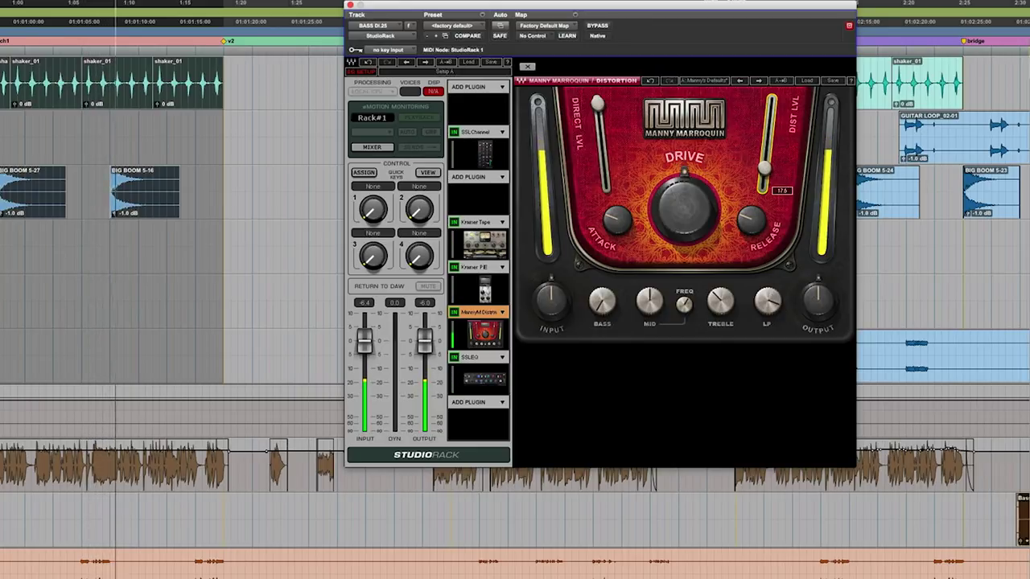
pyautogui.scroll(-5, 750, 223)
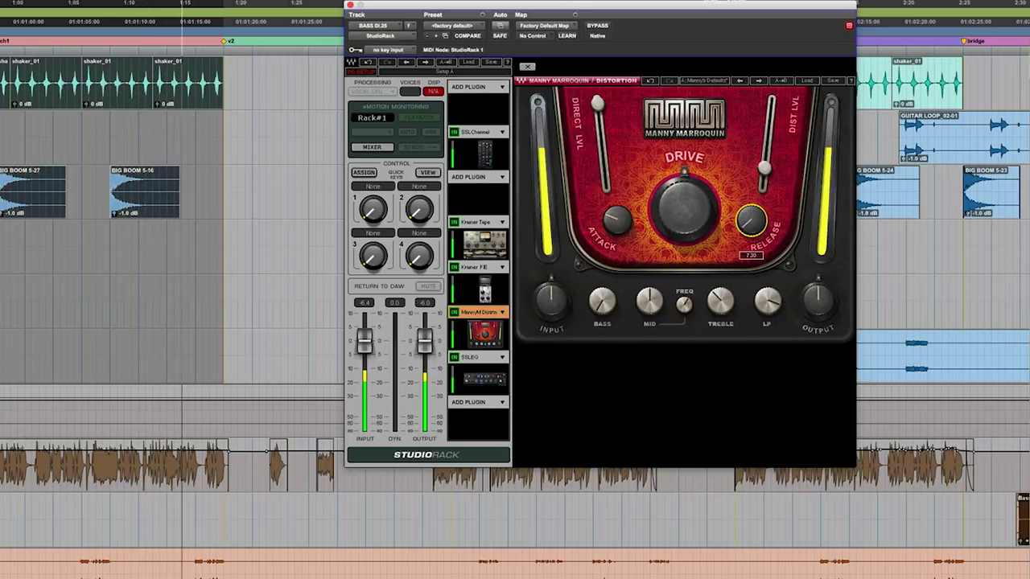
pyautogui.scroll(2, 763, 168)
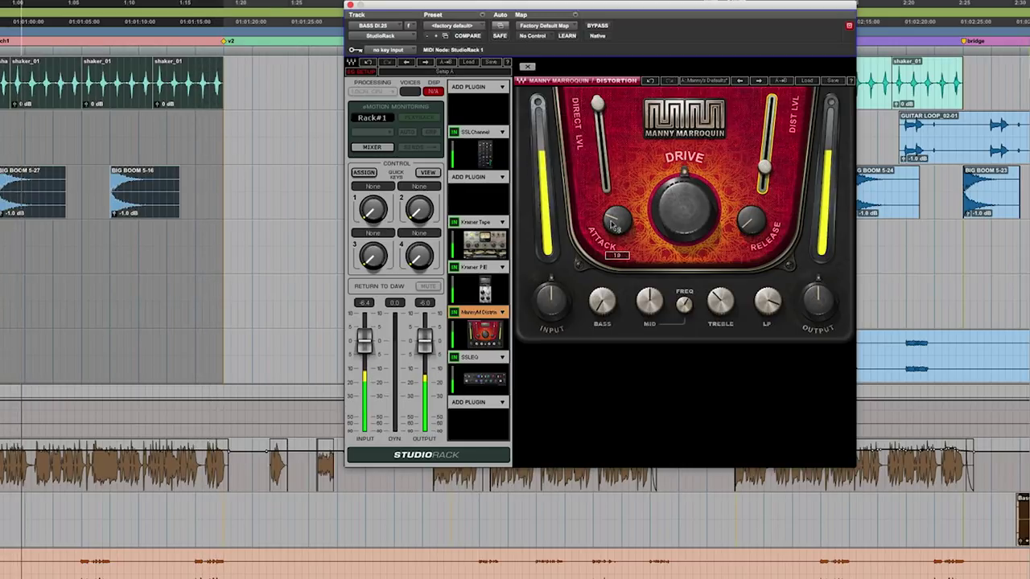
# Set the distortion's bass slightly above centre and mid to 0.1, and nudge the distortion level to about 19
pyautogui.click(602, 314)
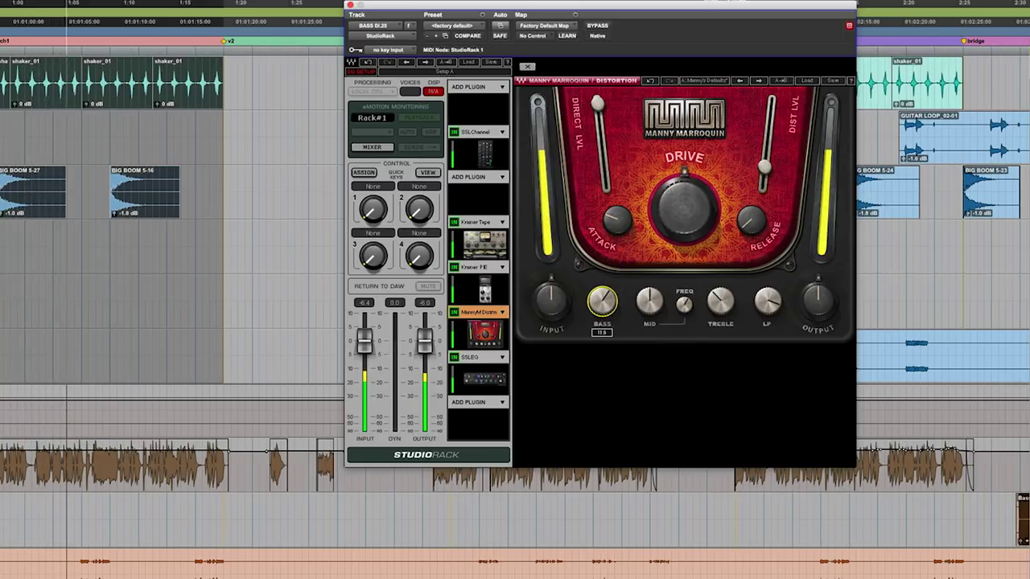
pyautogui.click(651, 299)
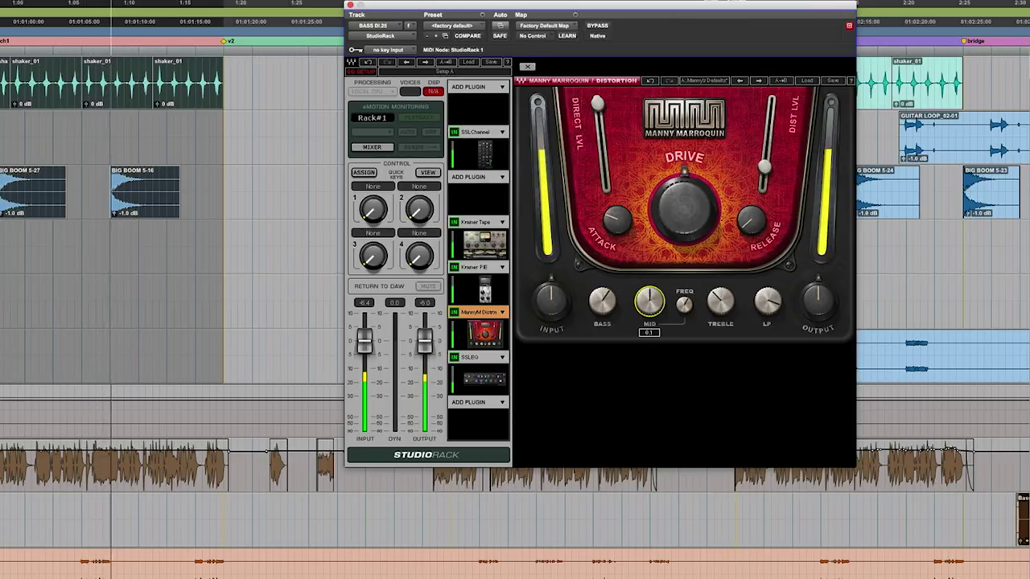
pyautogui.click(602, 301)
pyautogui.moveTo(602, 301); pyautogui.dragTo(602, 317)
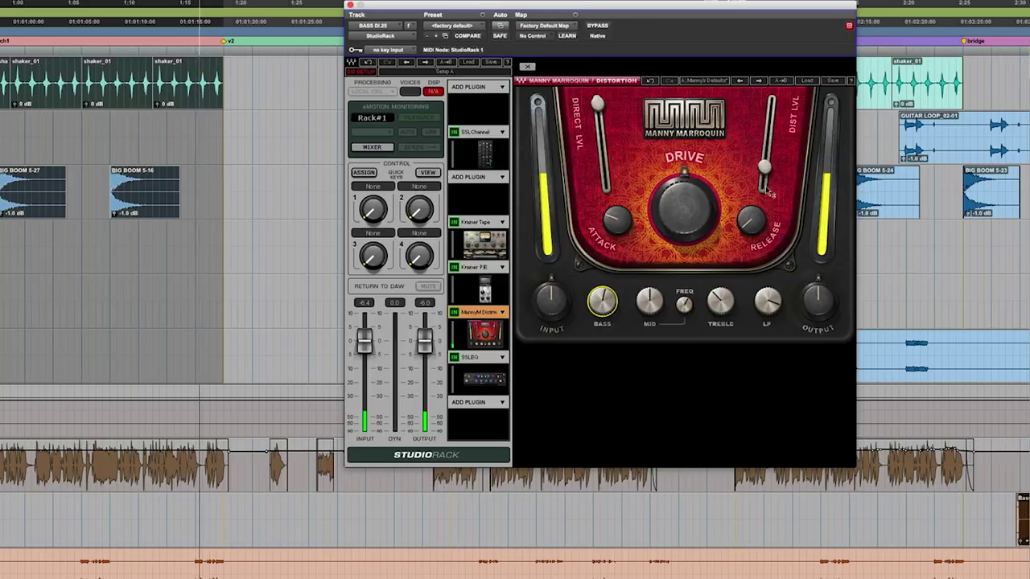
pyautogui.moveTo(767, 171); pyautogui.dragTo(767, 166)
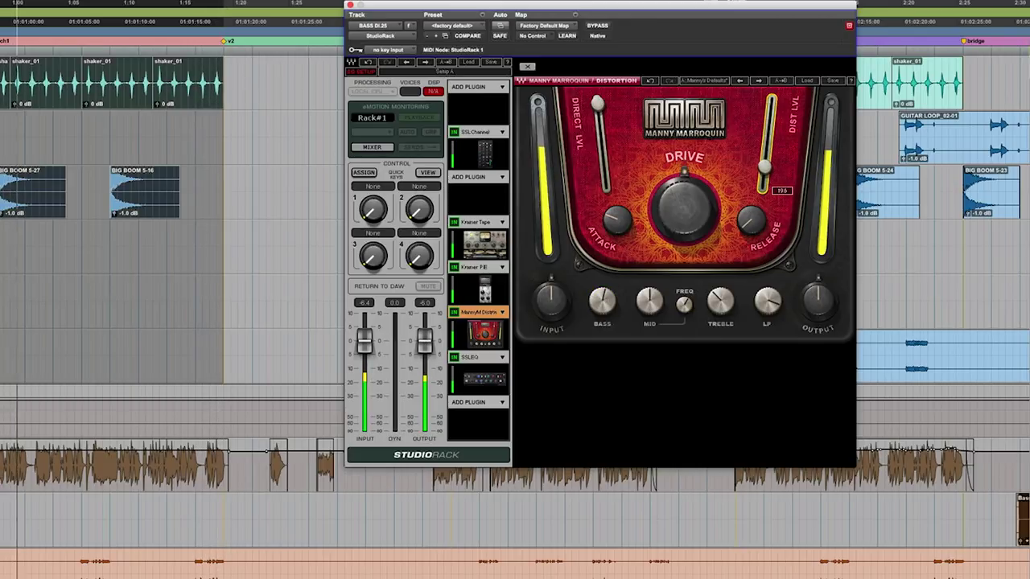
# Trim the distortion's treble slightly and set its LP filter to 4709
pyautogui.click(721, 301)
pyautogui.moveTo(720, 302); pyautogui.dragTo(721, 303)
pyautogui.click(768, 301)
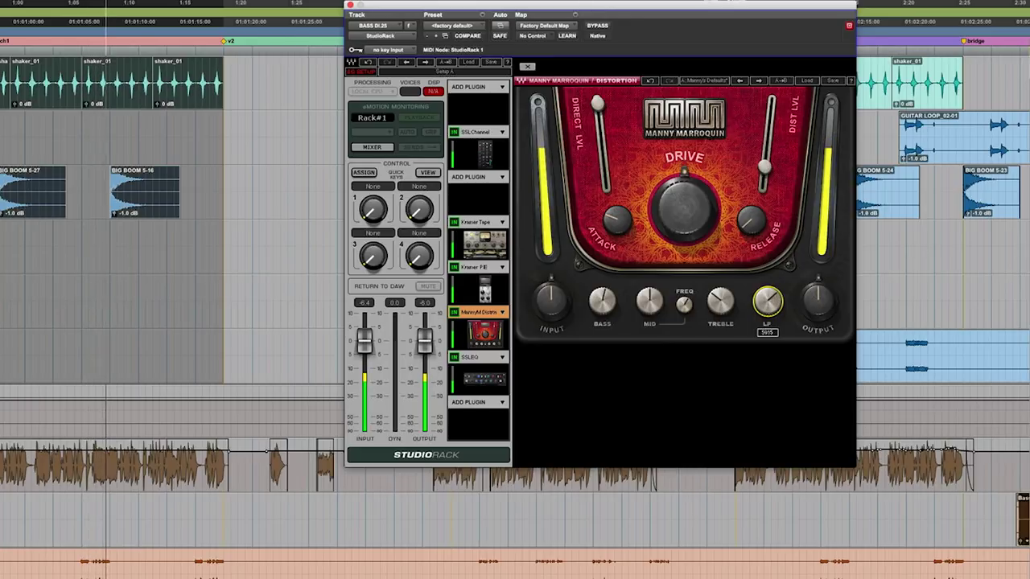
pyautogui.moveTo(767, 301); pyautogui.dragTo(768, 300)
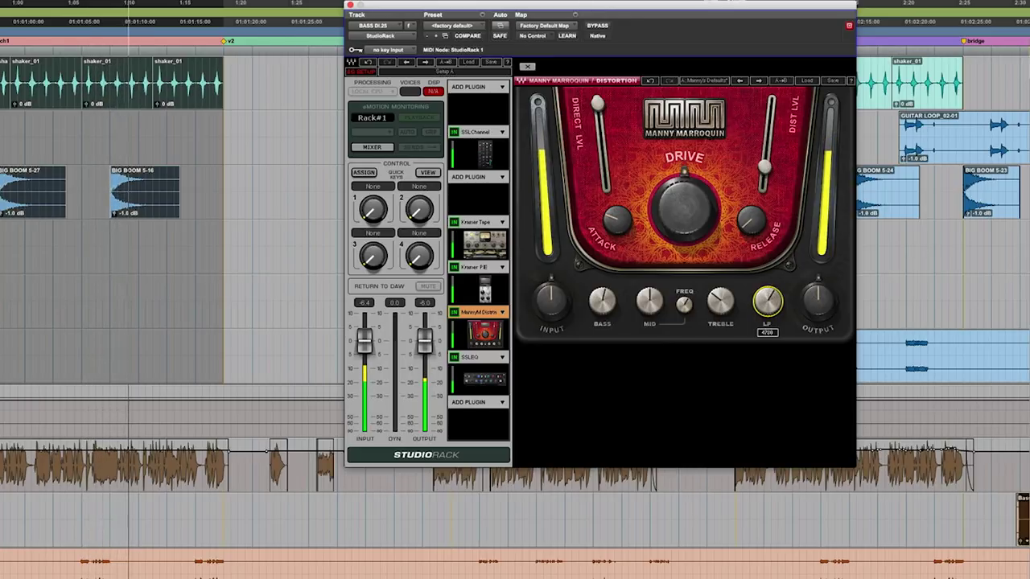
# Lower the distortion's LP filter to just below centre and raise the distortion level to 31.5
pyautogui.click(764, 166)
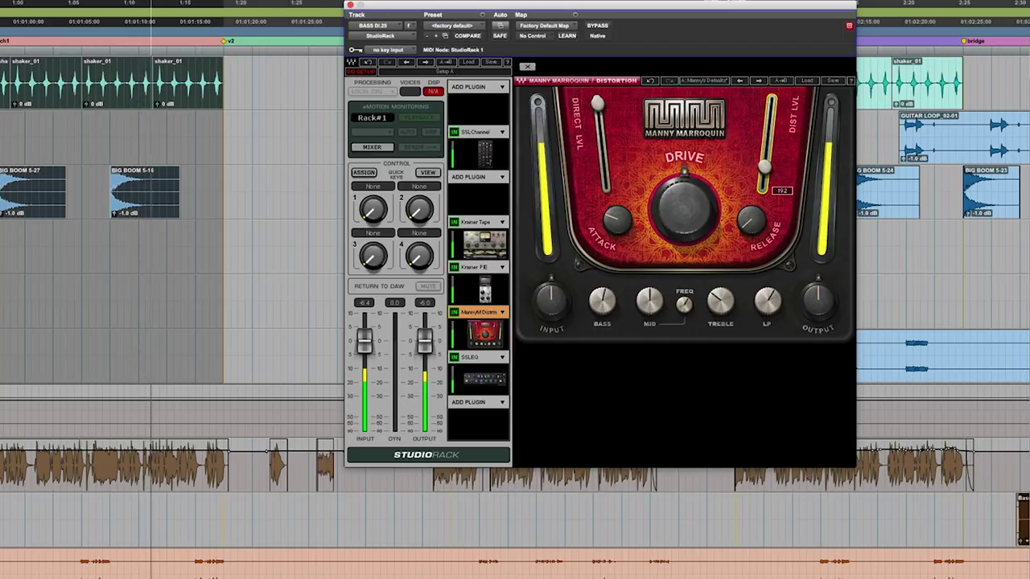
pyautogui.moveTo(764, 167); pyautogui.dragTo(766, 152)
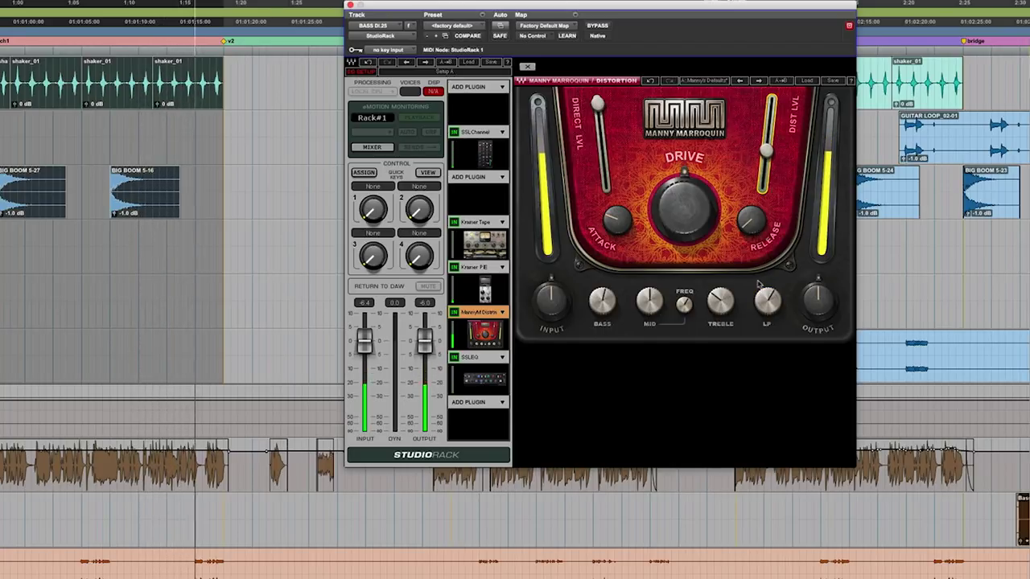
pyautogui.moveTo(768, 302)
pyautogui.mouseDown()
pyautogui.moveTo(767, 318)
pyautogui.moveTo(768, 302)
pyautogui.mouseUp()
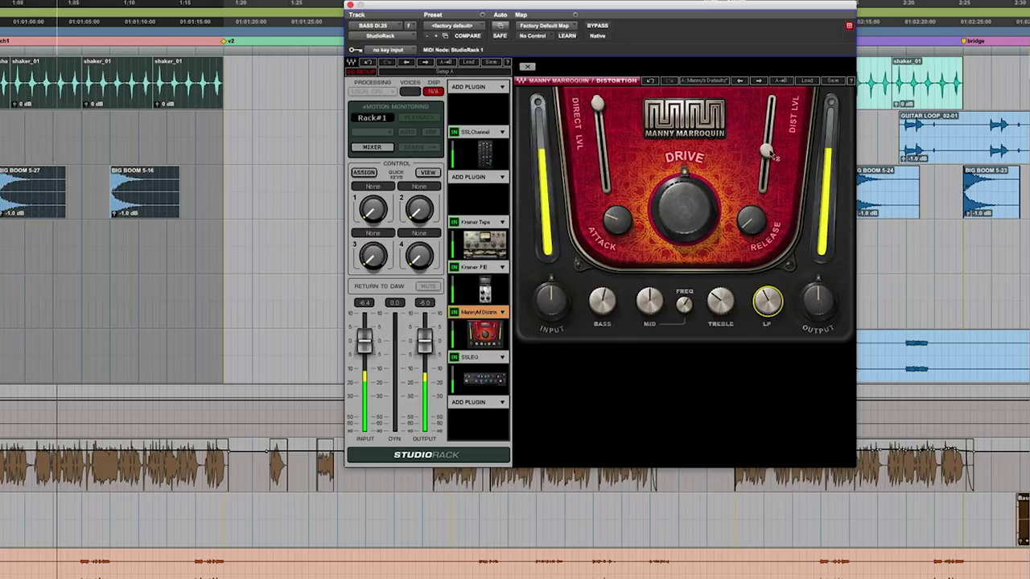
pyautogui.moveTo(766, 152); pyautogui.dragTo(766, 156)
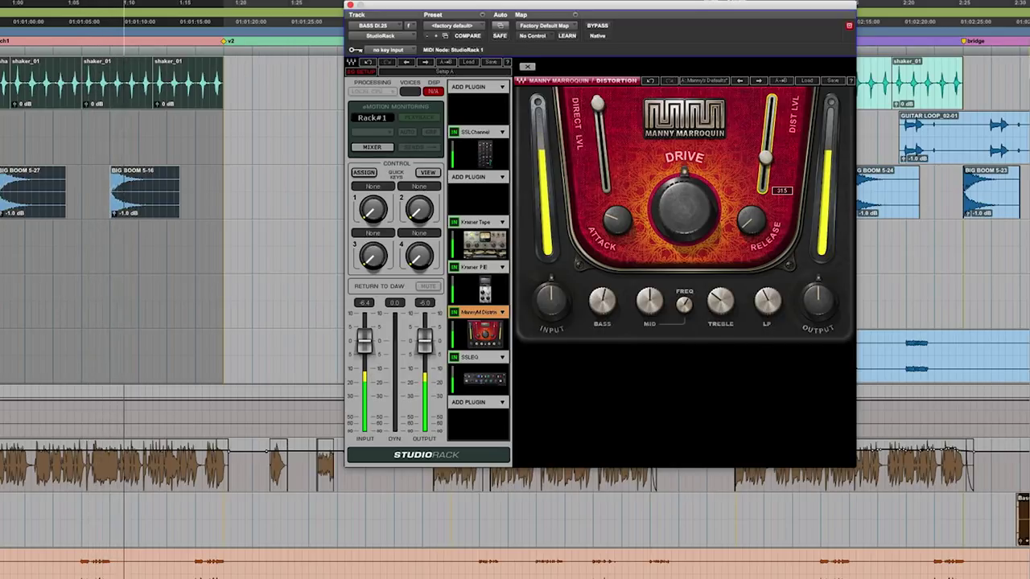
# Reduce the distortion's drive well below centre and raise the distortion level above the middle of its range
pyautogui.moveTo(690, 193); pyautogui.dragTo(690, 208)
pyautogui.moveTo(766, 155); pyautogui.dragTo(767, 126)
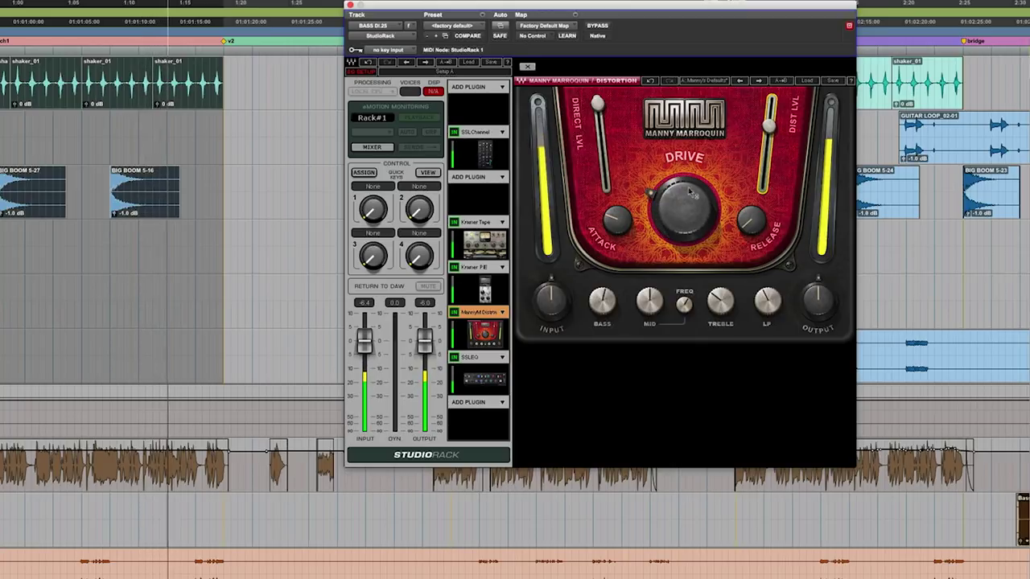
pyautogui.moveTo(690, 193); pyautogui.dragTo(690, 202)
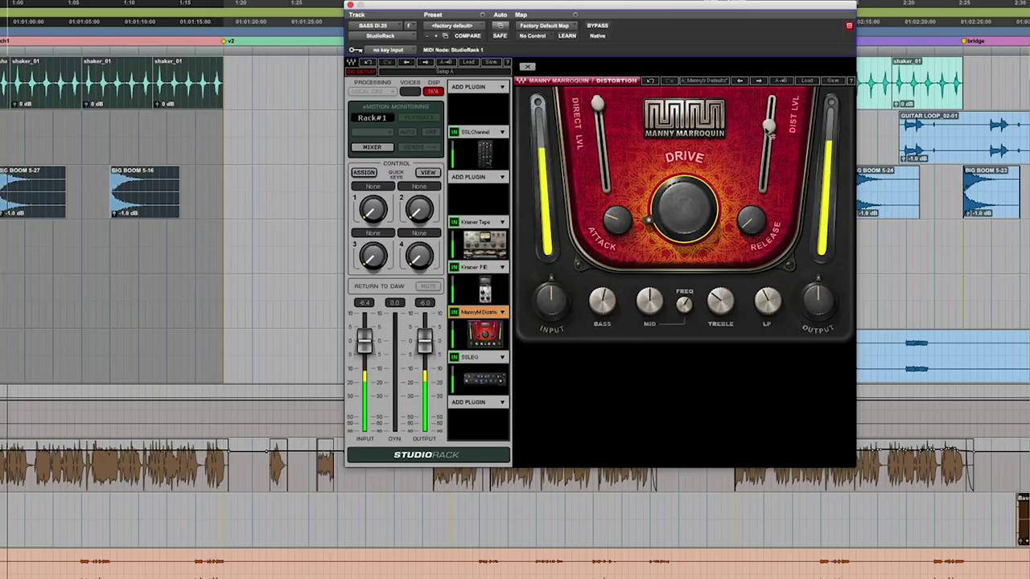
# Set the distortion's LP filter to 4337 and lower the distortion level to 35.2
pyautogui.click(768, 302)
pyautogui.moveTo(768, 302); pyautogui.dragTo(768, 292)
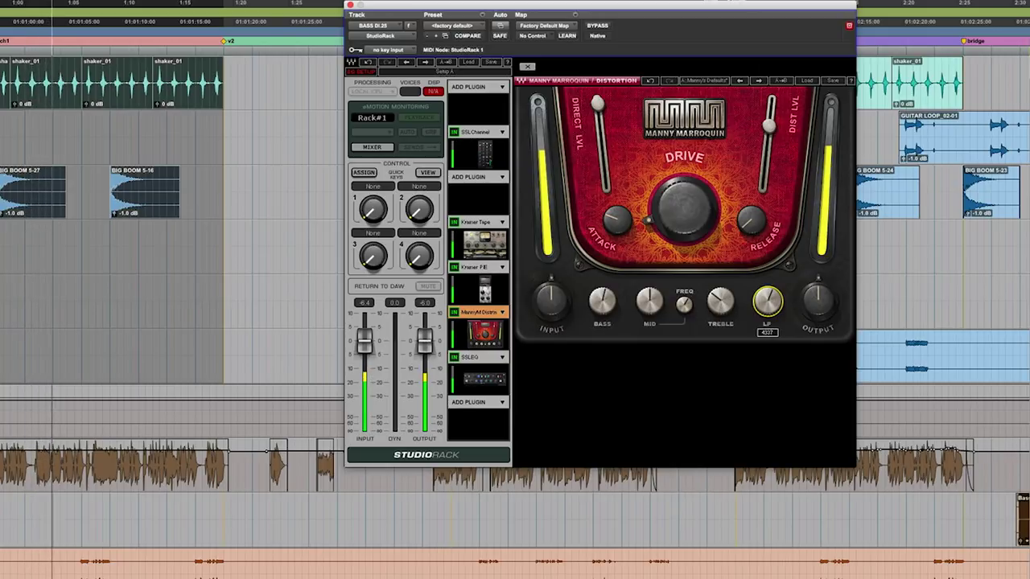
pyautogui.moveTo(771, 127); pyautogui.dragTo(765, 156)
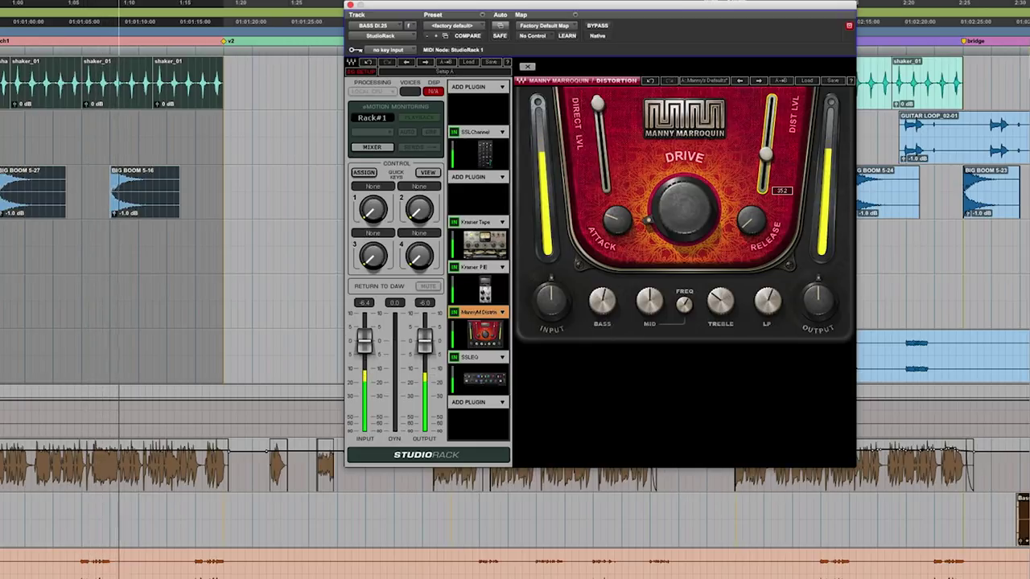
# In the rack's SSL EQ, boost the HMF gain well above zero, engage its ×3 switch and adjust its Q
pyautogui.click(496, 382)
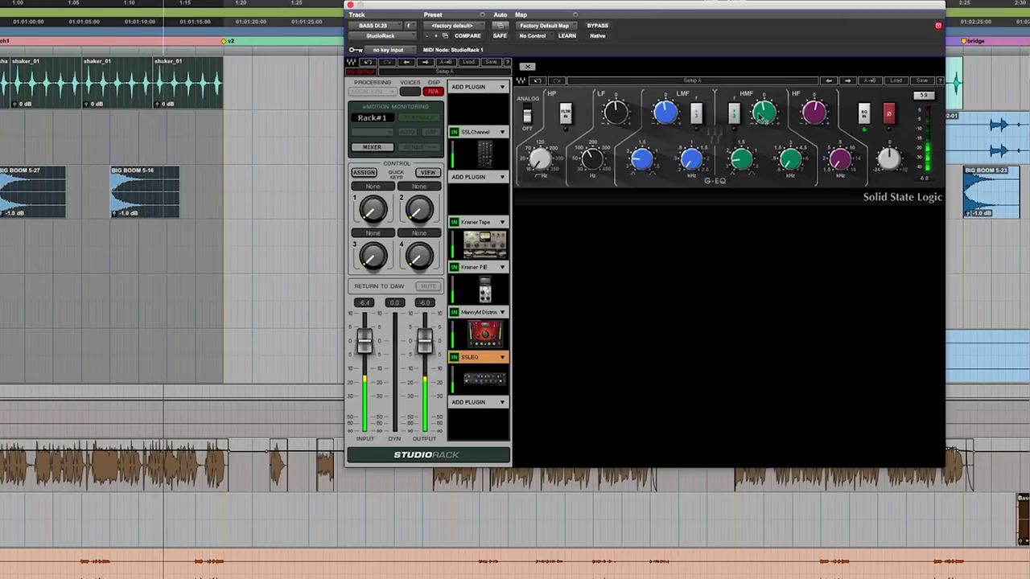
pyautogui.click(791, 159)
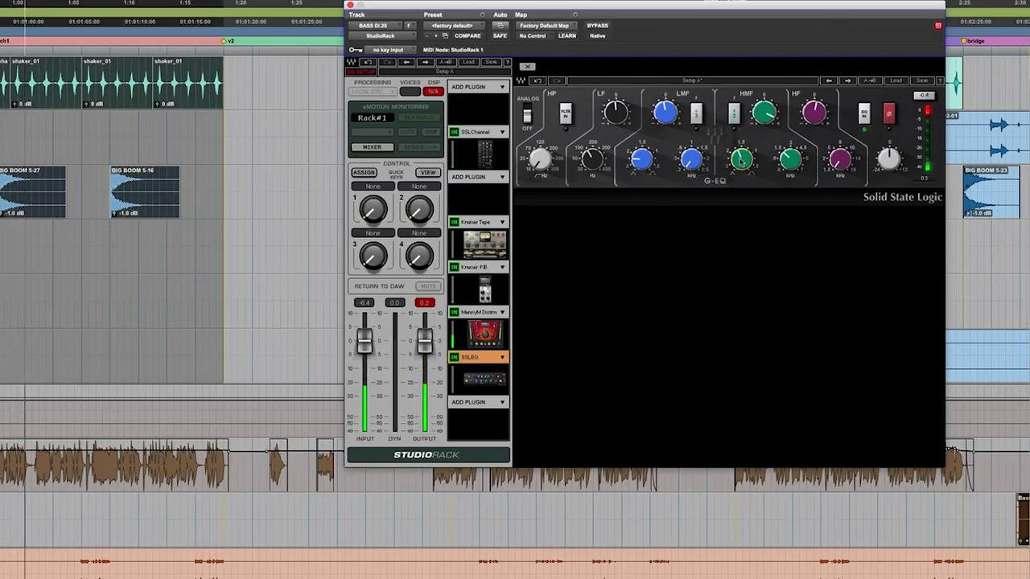
pyautogui.click(766, 112)
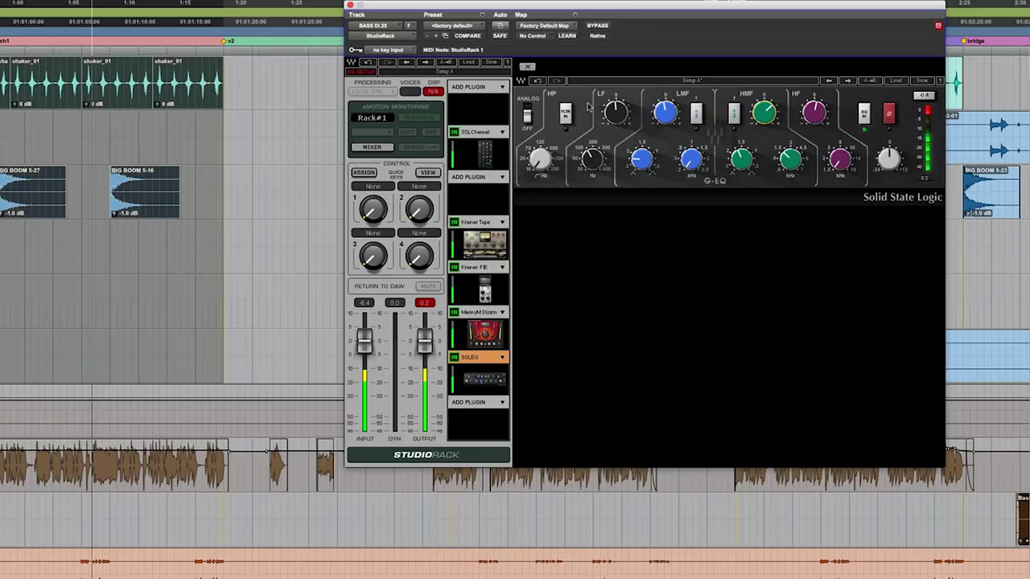
# Compare the bass chain with Manny Marroquin Distortion bypassed and re-enabled
pyautogui.click(454, 313)
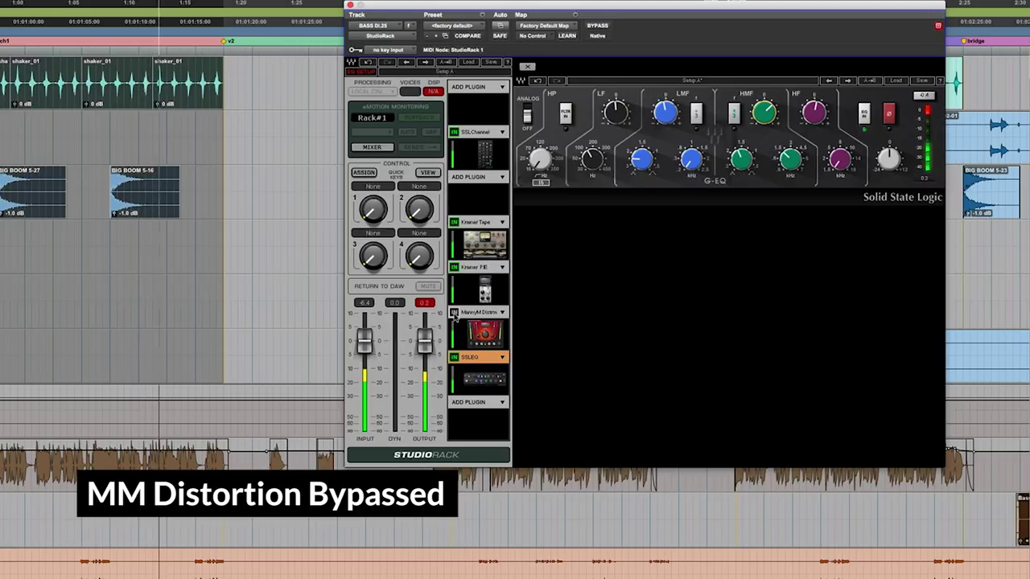
pyautogui.click(454, 313)
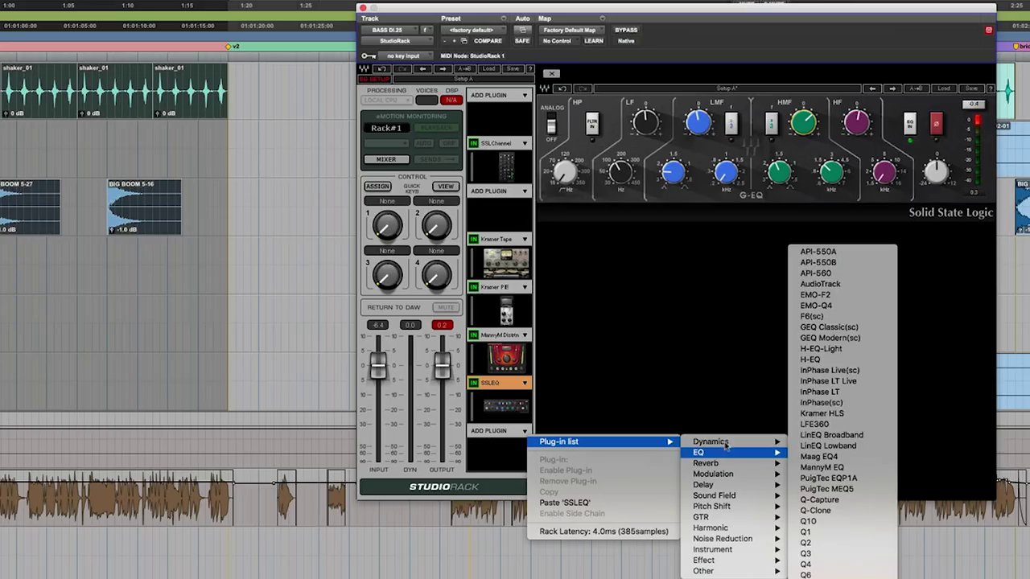
# Add TransX Wide in the empty slot after SSLEQ and load its Pensado 808 B preset
pyautogui.moveTo(728, 447)
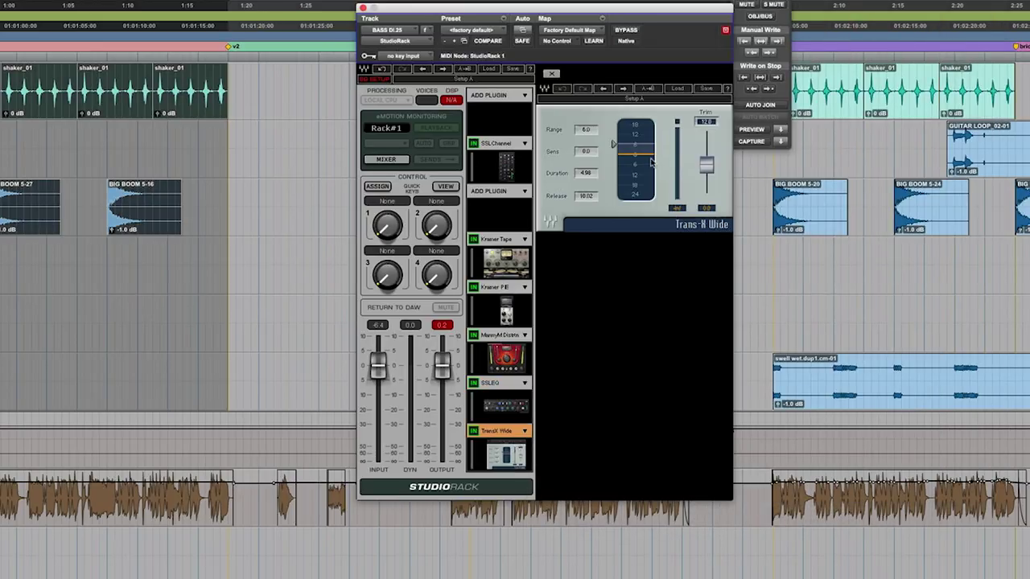
pyautogui.click(674, 92)
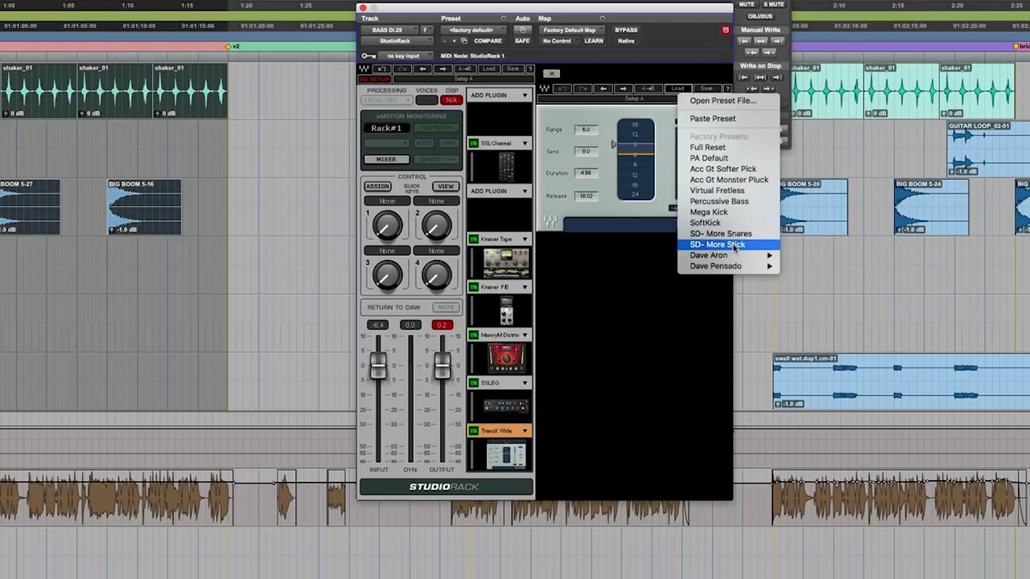
pyautogui.moveTo(733, 256)
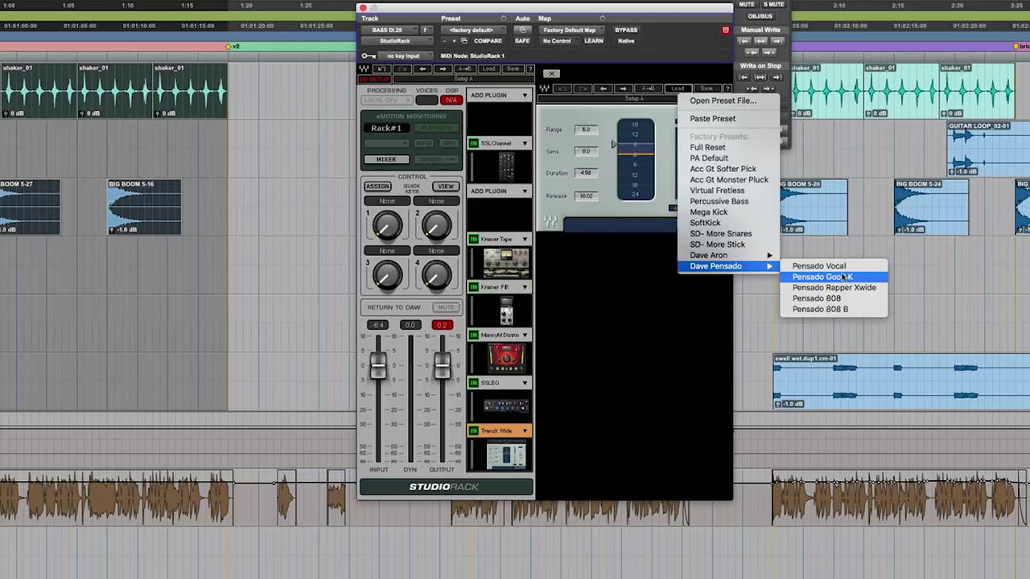
pyautogui.click(850, 311)
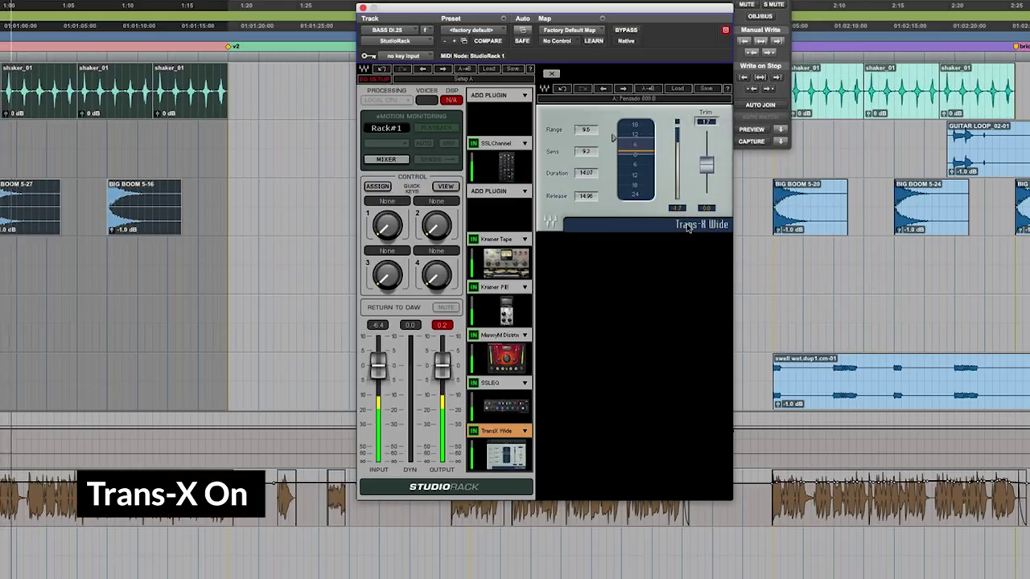
# Compare the bass with TransX Wide repeatedly bypassed and re-enabled, leaving it enabled
pyautogui.click(474, 431)
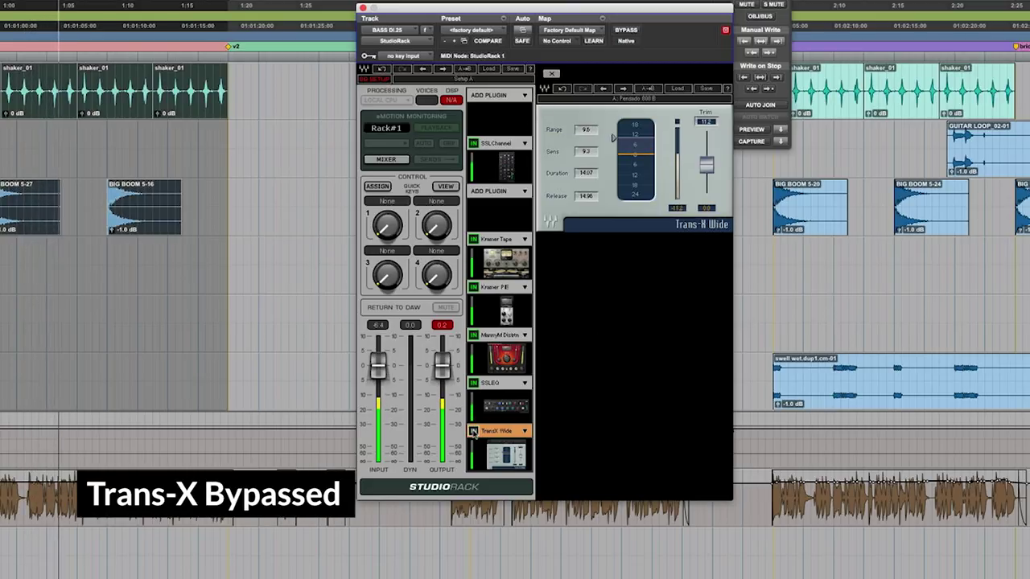
pyautogui.click(473, 431)
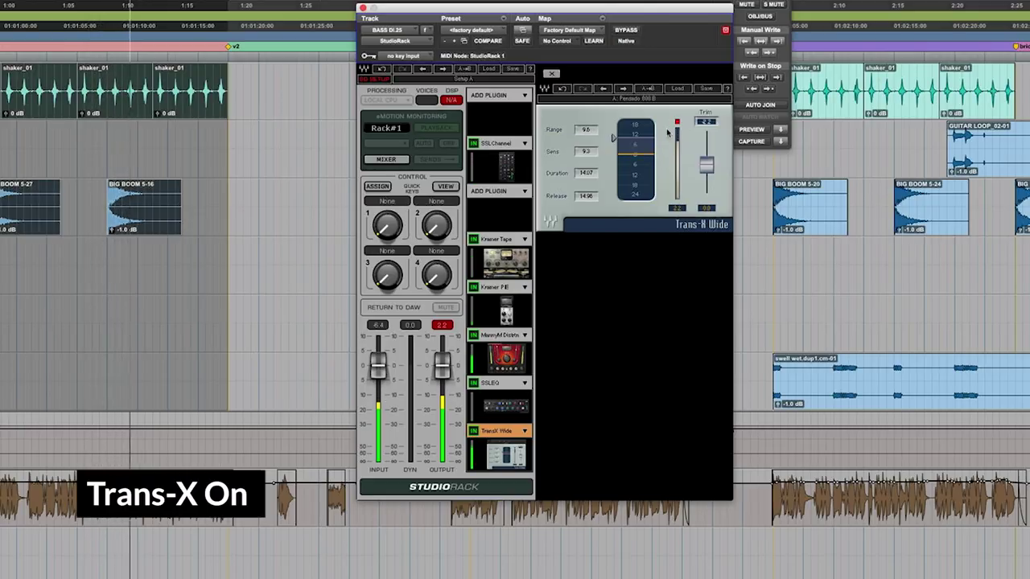
pyautogui.click(473, 431)
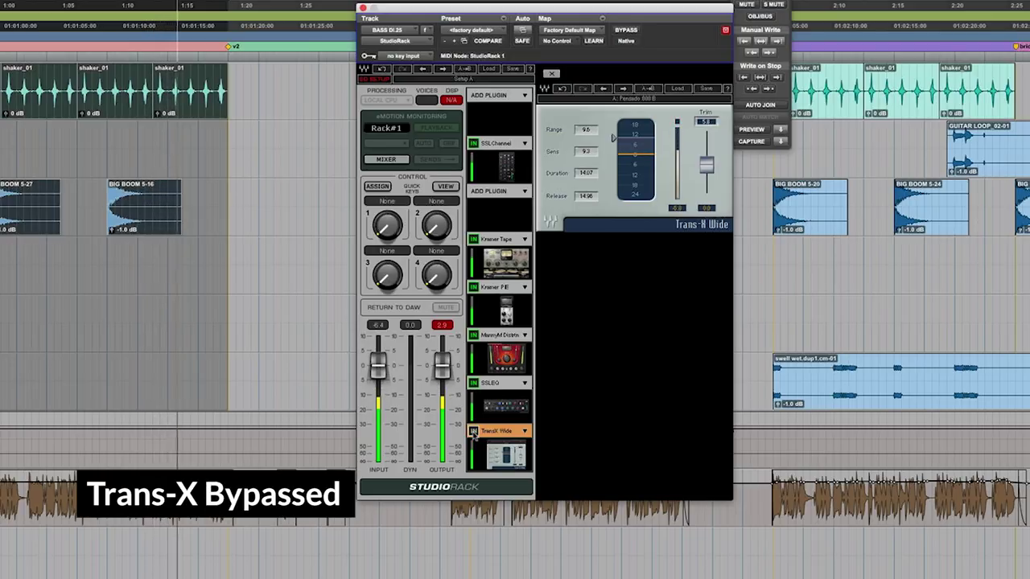
pyautogui.click(473, 432)
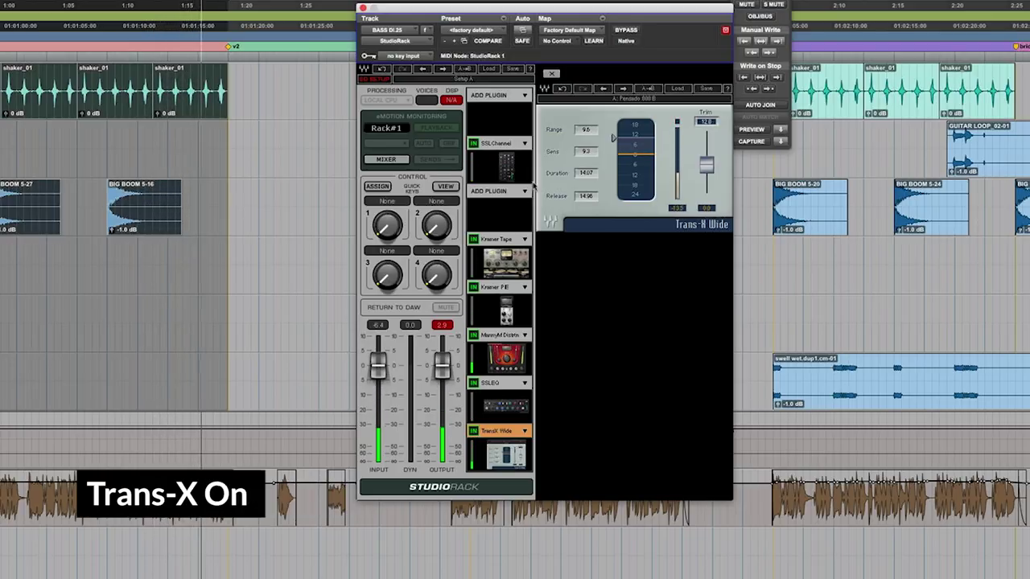
# Load the Pensado Vocal preset in TransX Wide and set its duration to 7.04 and release to 12.94
pyautogui.click(679, 89)
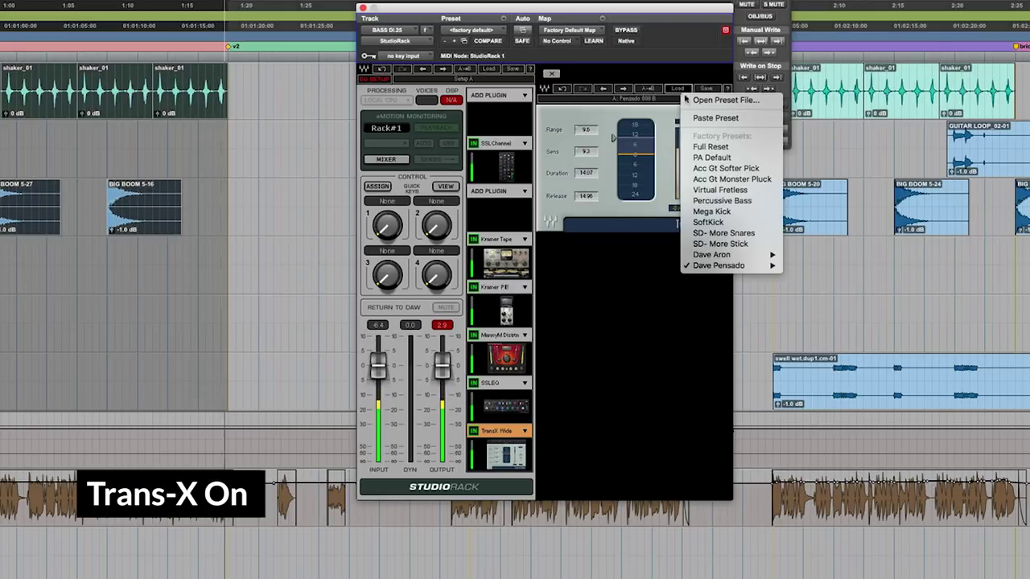
pyautogui.moveTo(759, 265)
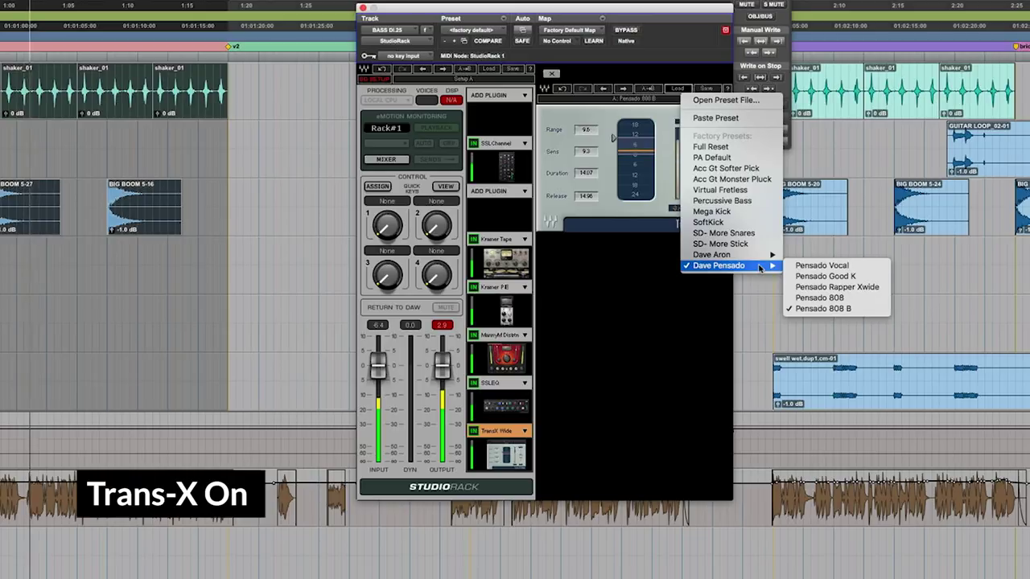
pyautogui.click(809, 266)
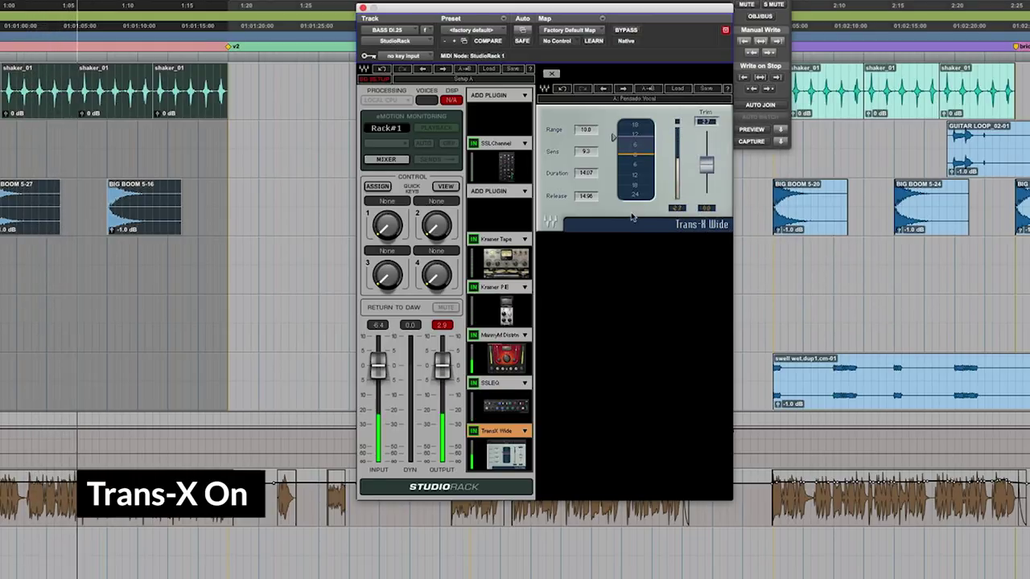
pyautogui.moveTo(586, 195)
pyautogui.mouseDown()
pyautogui.moveTo(586, 185)
pyautogui.moveTo(586, 195)
pyautogui.mouseUp()
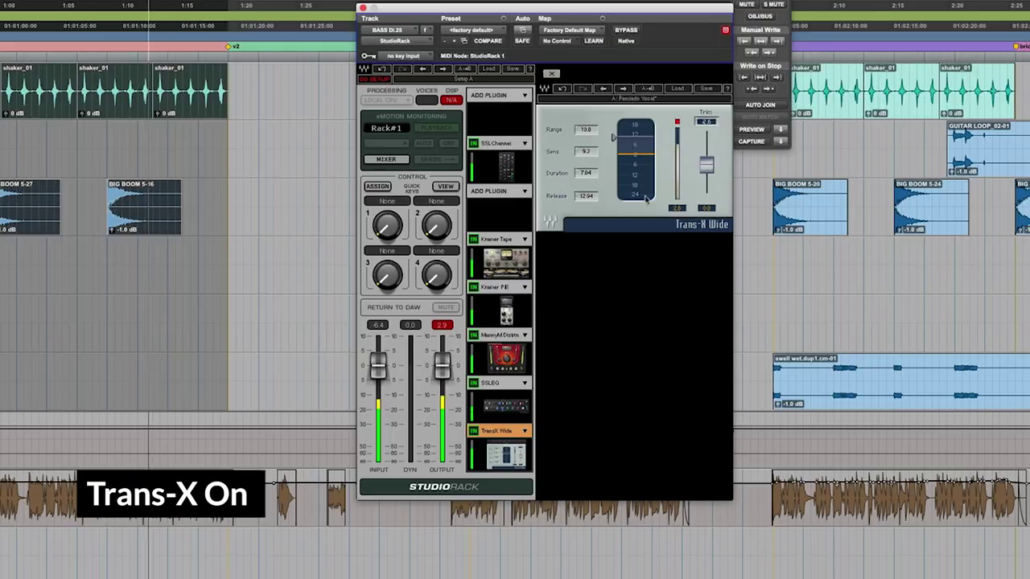
# Compare the bass with the adjusted TransX Wide bypassed and re-enabled, and open the rack's SSLChannel
pyautogui.click(474, 432)
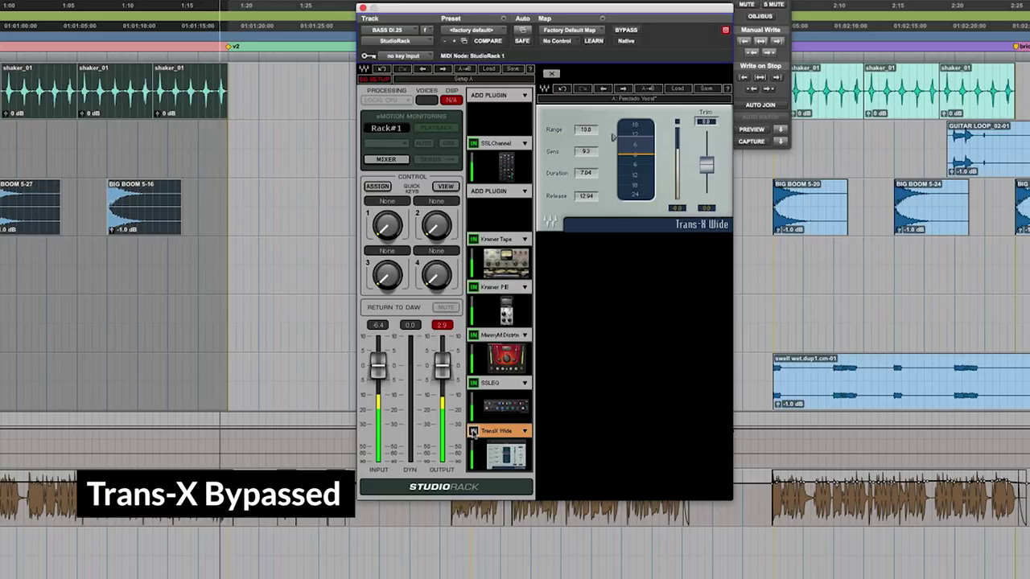
pyautogui.click(474, 432)
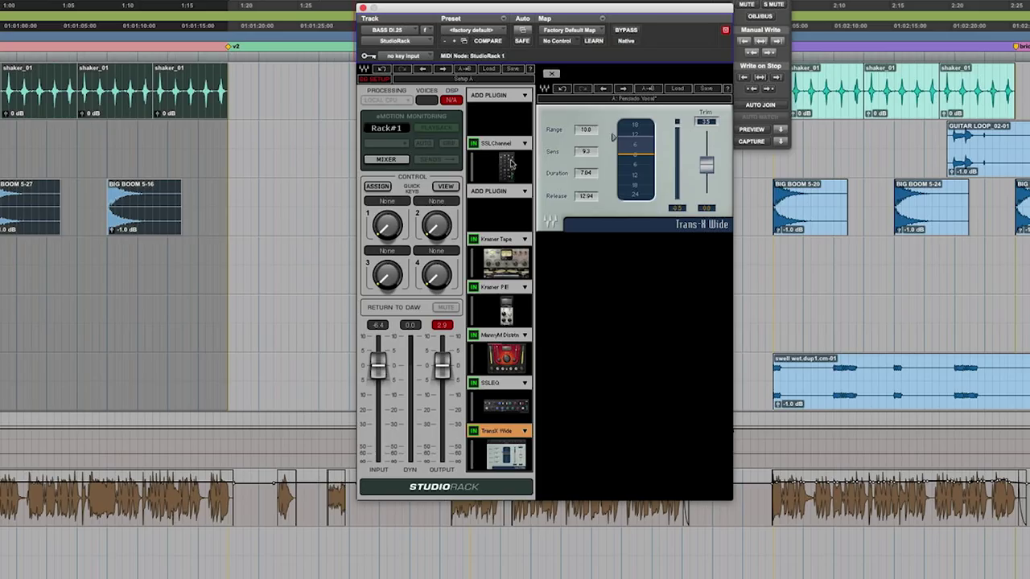
pyautogui.click(506, 165)
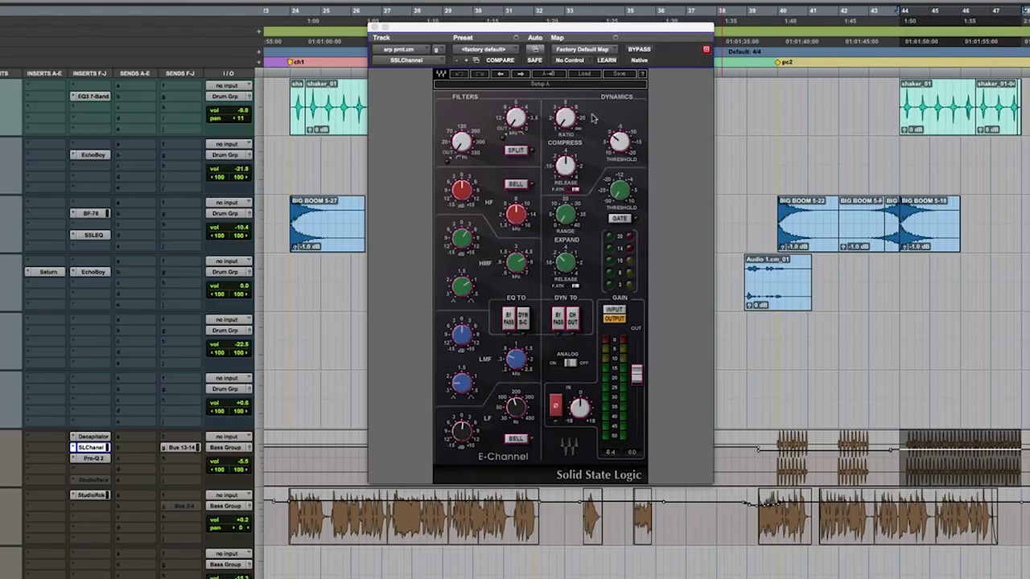
# During playback, compress the arp print track in SSLChannel by raising the ratio, adjusting the threshold and shortening the release
pyautogui.click(581, 211)
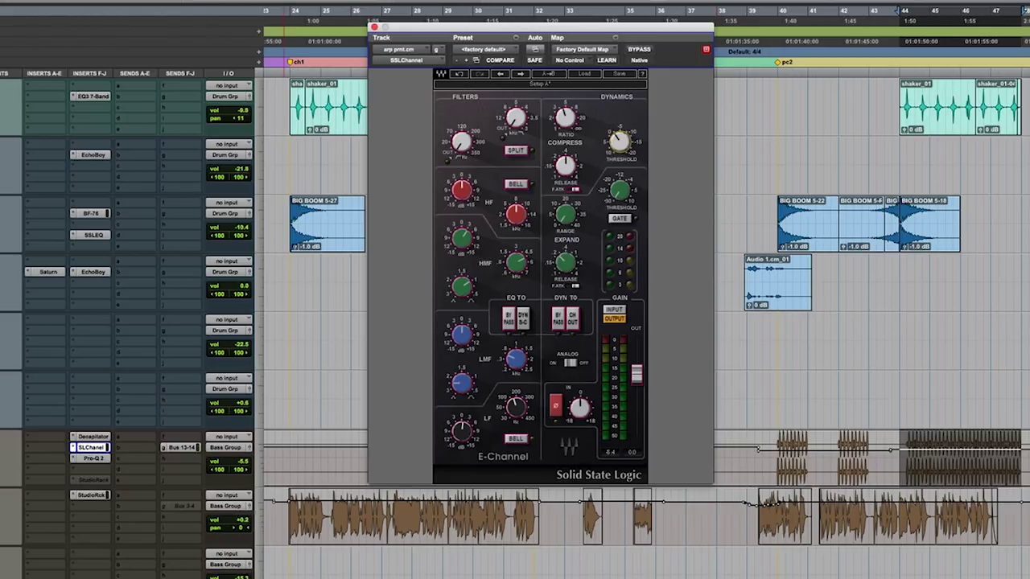
pyautogui.press('space')
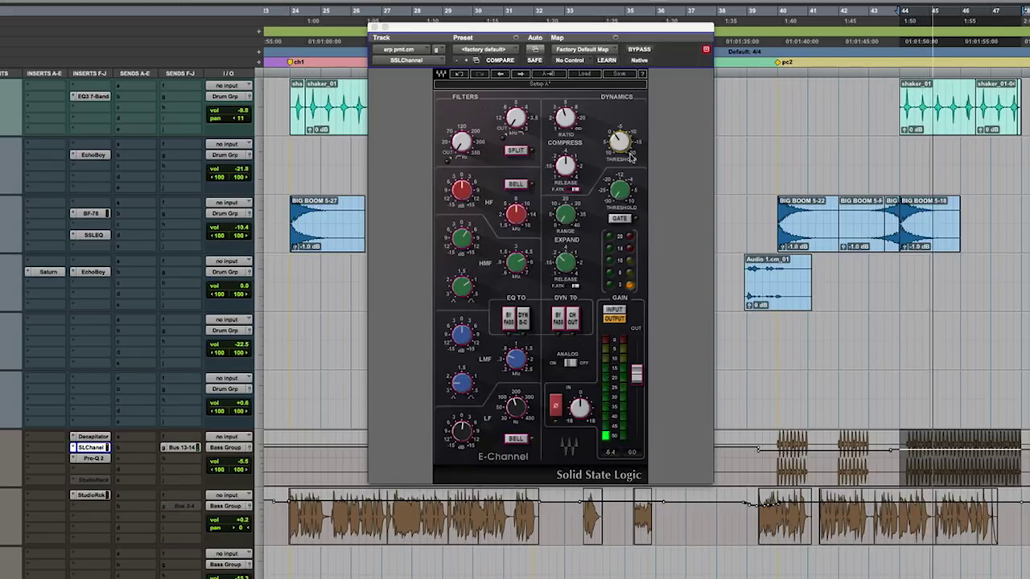
pyautogui.click(566, 167)
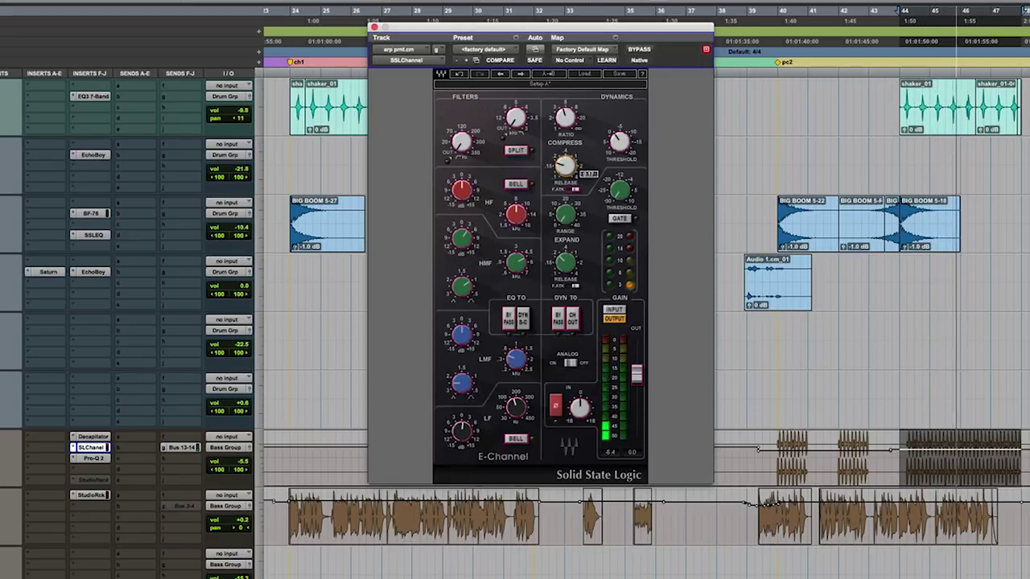
pyautogui.moveTo(620, 141)
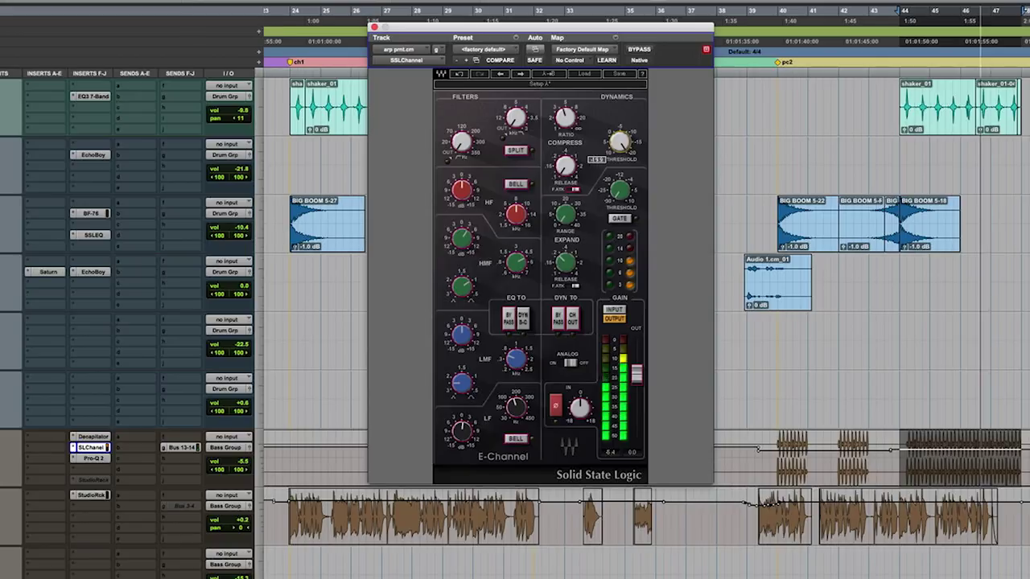
pyautogui.moveTo(566, 117)
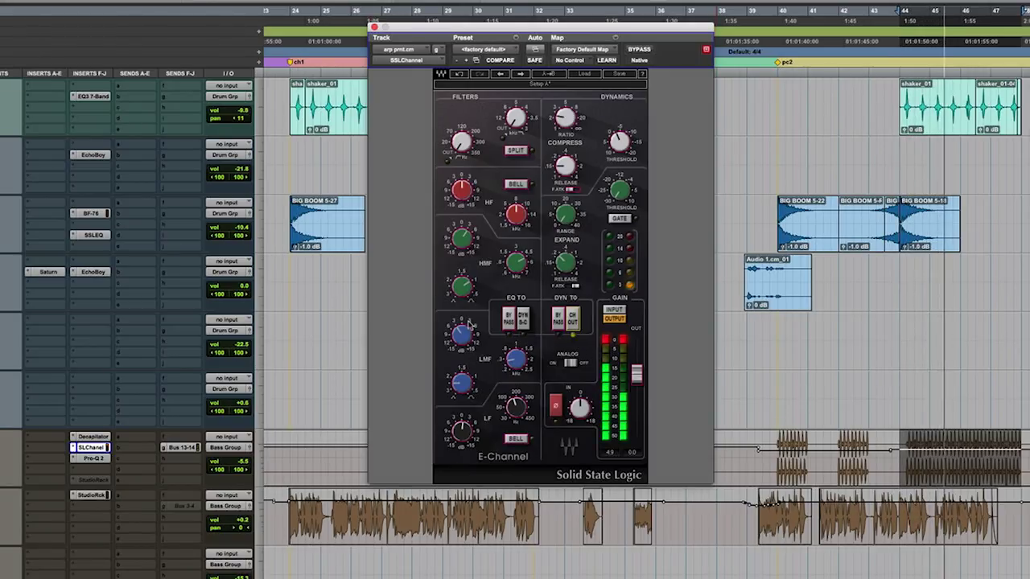
# Shape the arp's SSLChannel EQ by boosting HF at a higher frequency, engaging both filters and boosting LF with a bell curve
pyautogui.moveTo(473, 335)
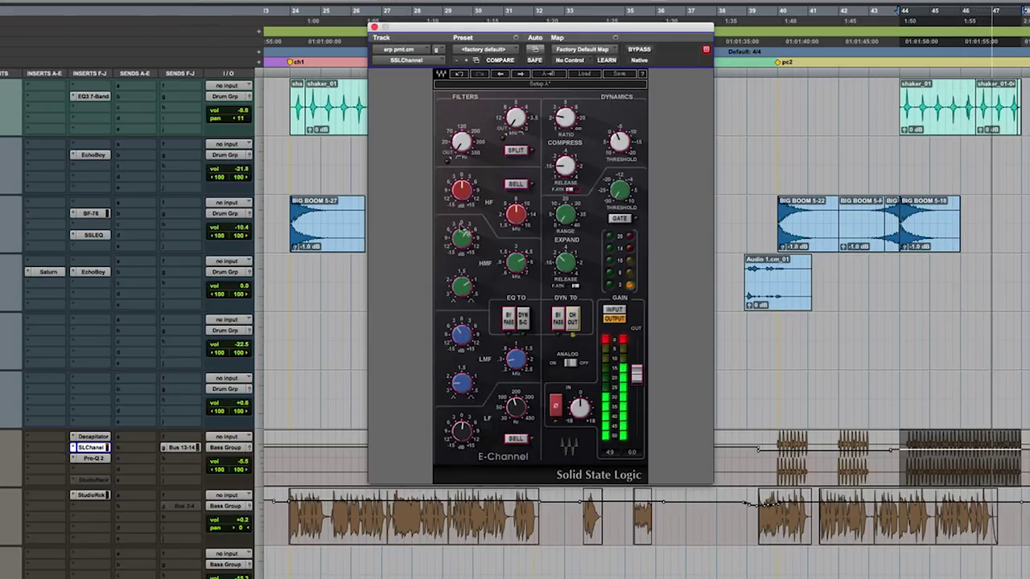
pyautogui.moveTo(516, 216)
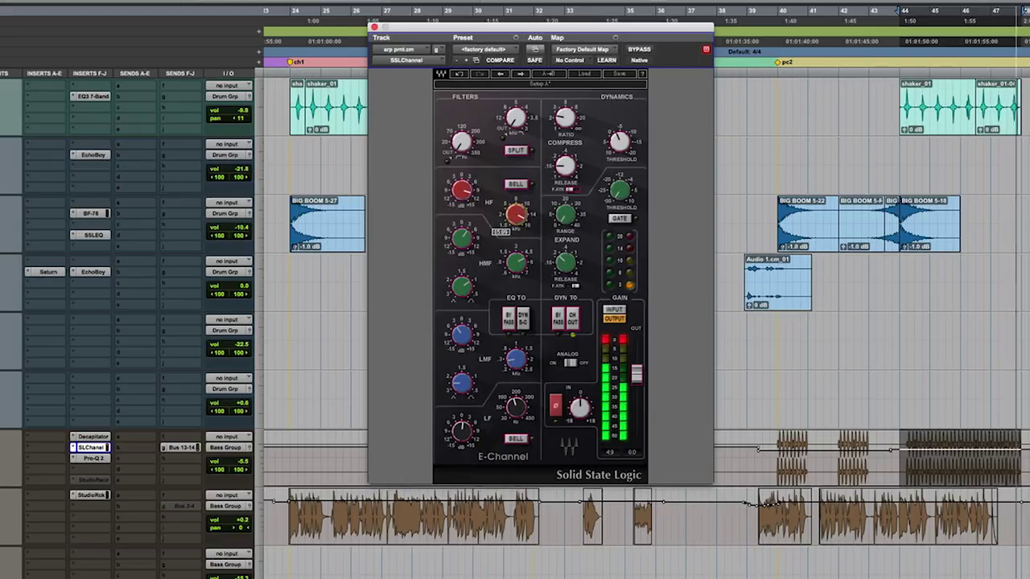
pyautogui.moveTo(464, 160)
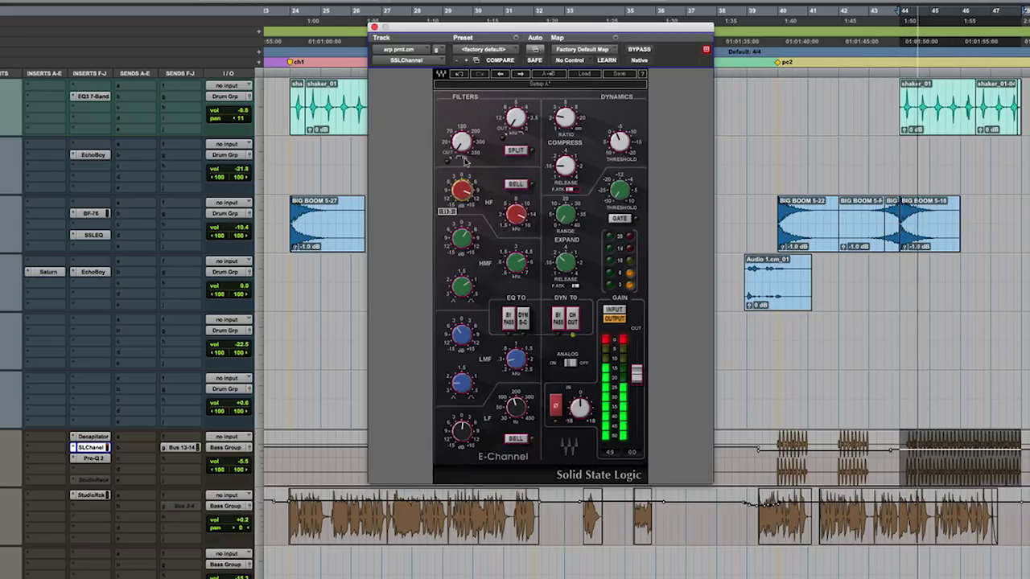
pyautogui.moveTo(461, 145); pyautogui.dragTo(516, 117)
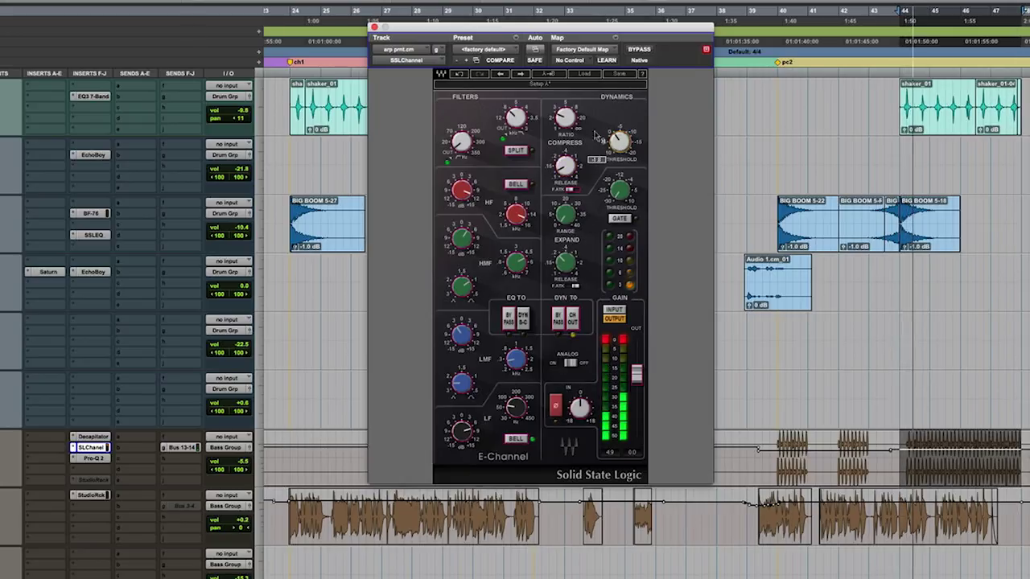
# Compare the arp with SSLChannel bypassed and re-enabled, and lower its HMF frequency while keeping a moderate HMF gain boost
pyautogui.click(641, 50)
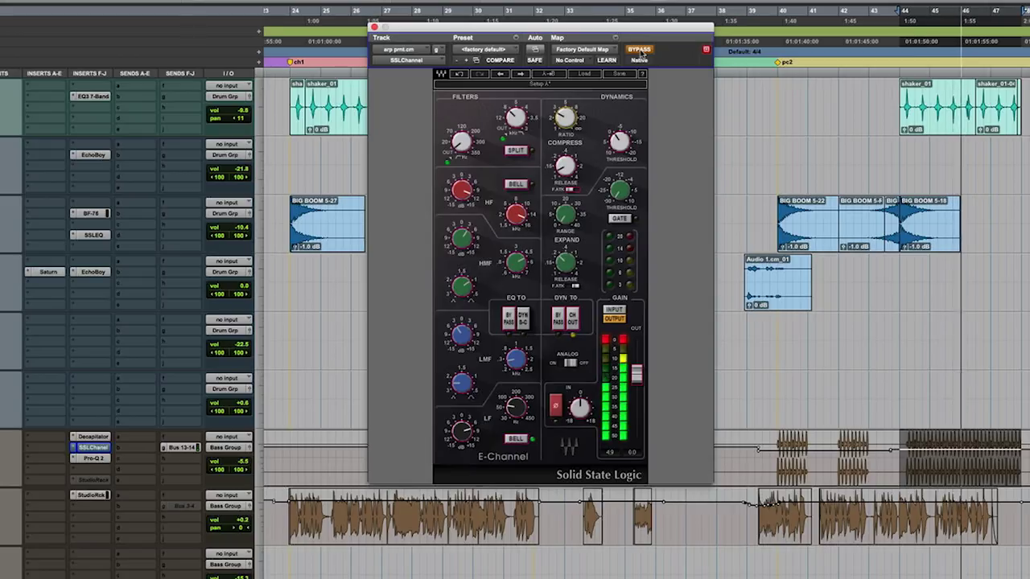
pyautogui.click(640, 50)
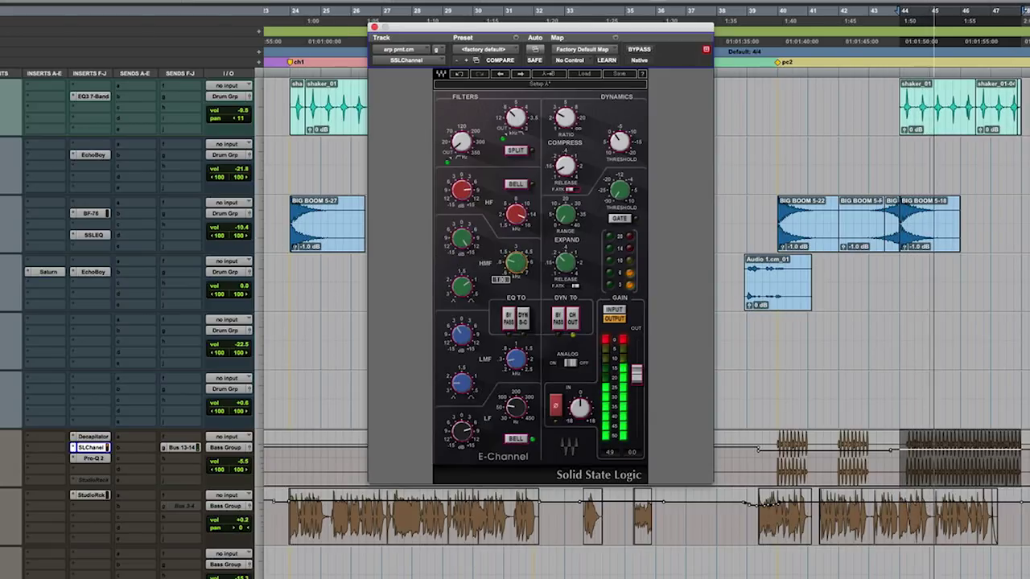
pyautogui.moveTo(462, 238)
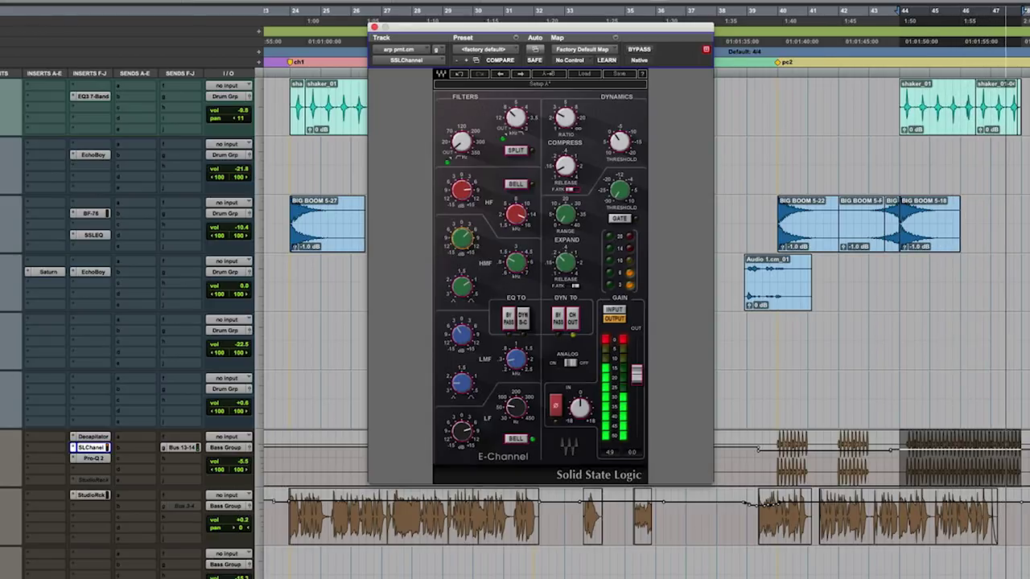
# During playback, extend the edit selection starting at bar 44 across the drum tracks
pyautogui.press('space')
pyautogui.scroll(8, 120, 348)
pyautogui.scroll(10, 119, 347)
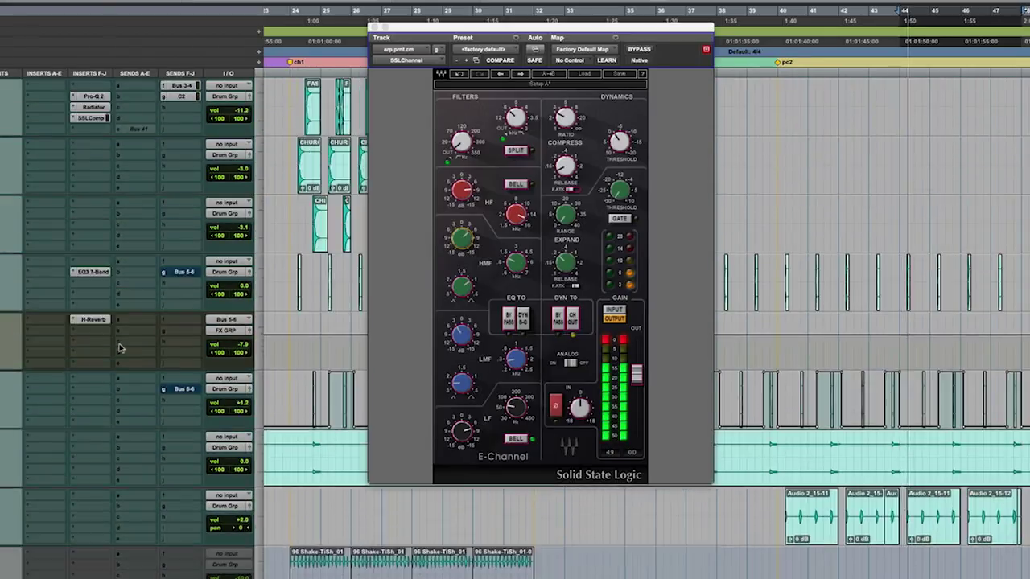
pyautogui.scroll(8, 120, 348)
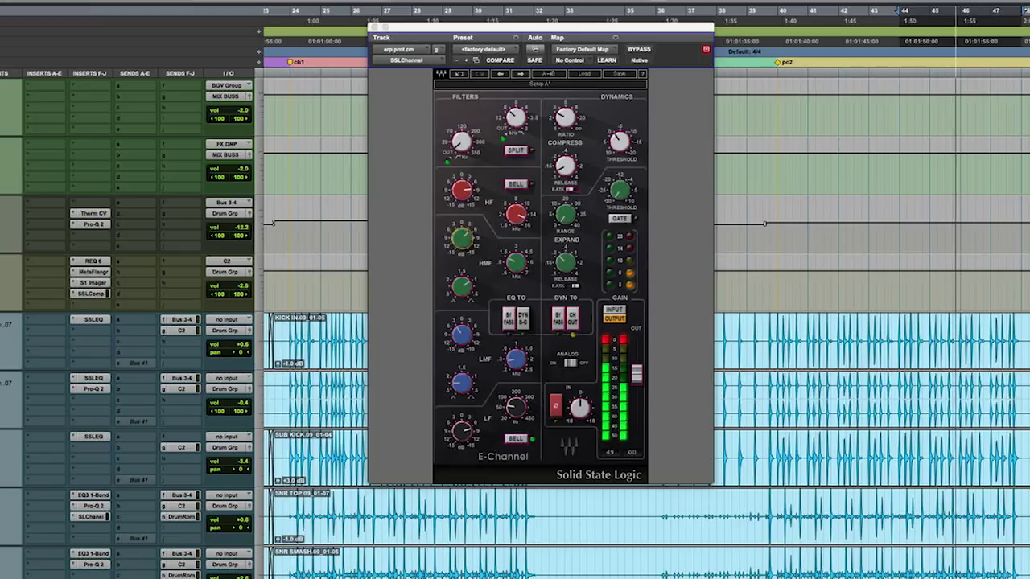
pyautogui.hotkey('alt', 'shift', 'Return')
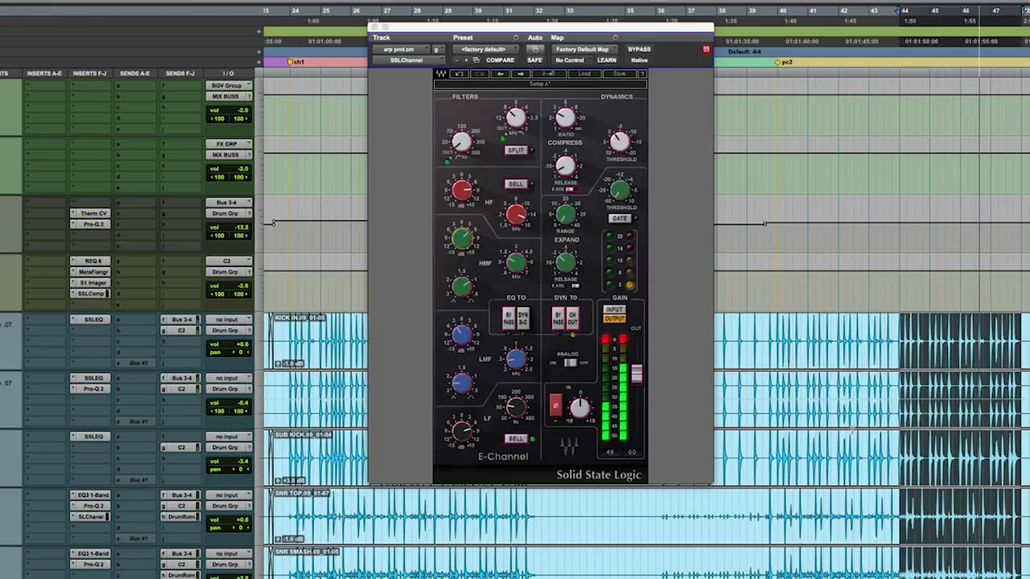
# Lower the volume of the C2 drum aux carrying REQ 6, MetaFlanger, S1 Imager and SSLComp to -7.8 dB
pyautogui.scroll(-12, 850, 427)
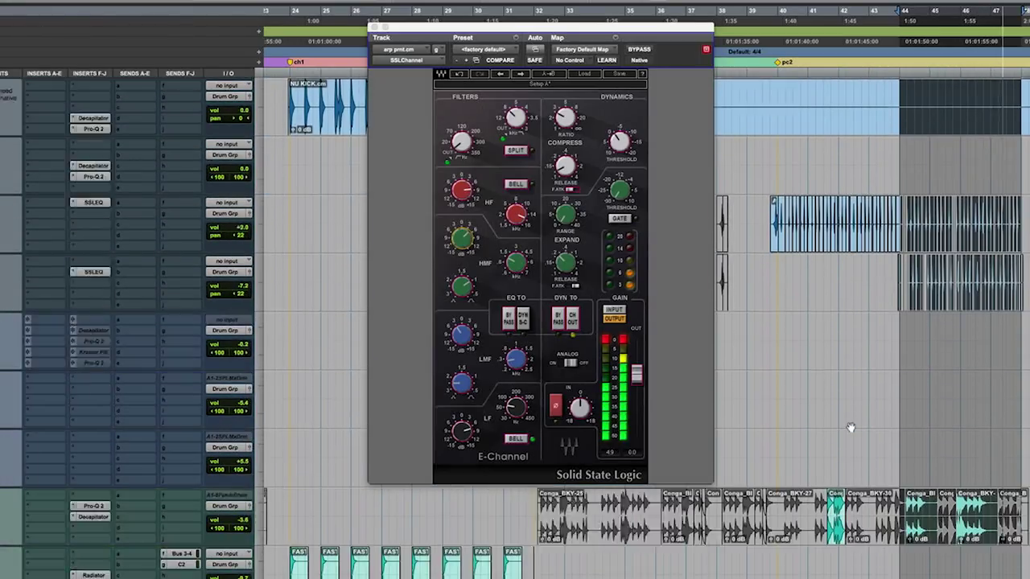
pyautogui.scroll(-4, 851, 427)
pyautogui.scroll(12, 850, 426)
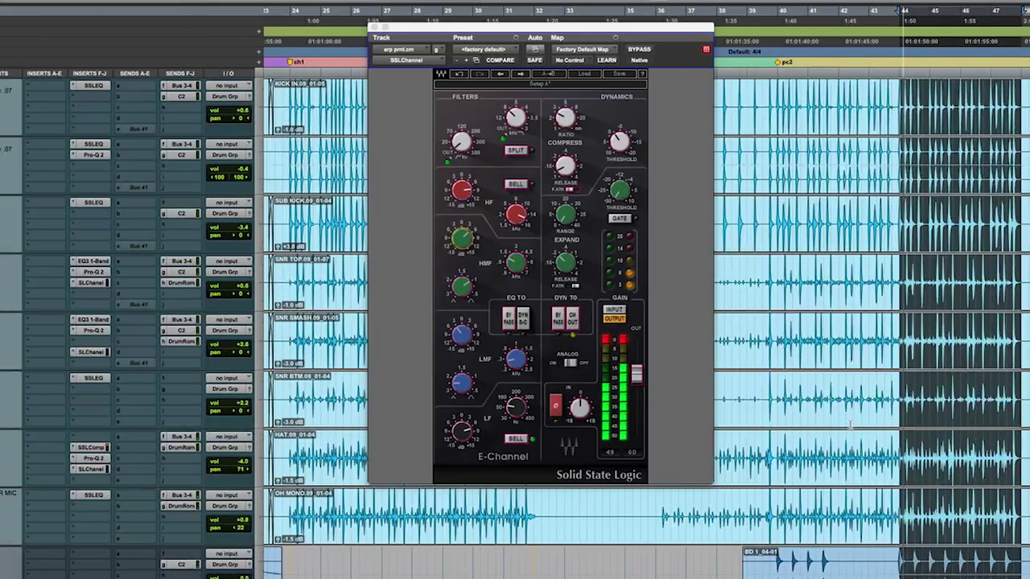
pyautogui.scroll(5, 851, 426)
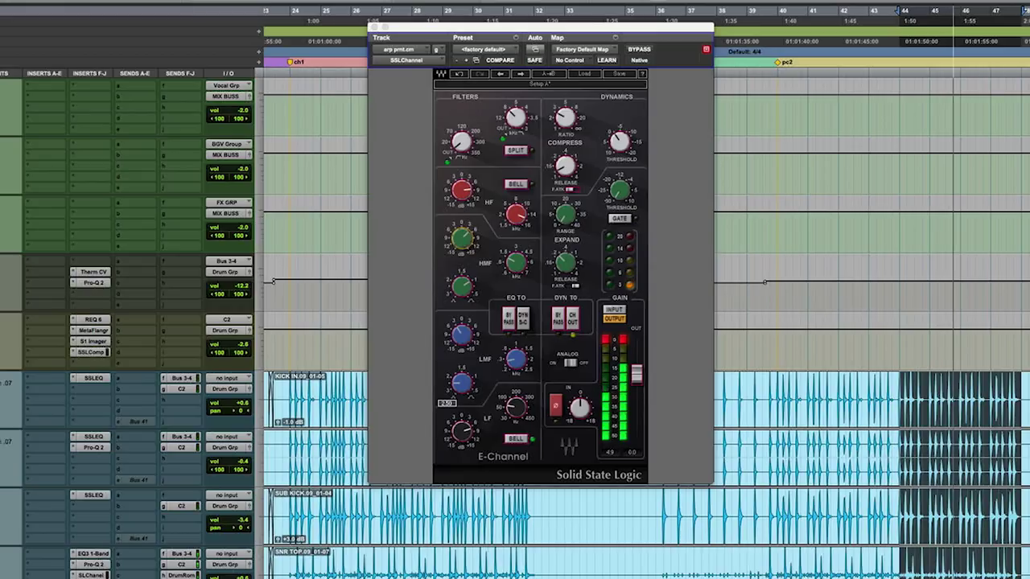
pyautogui.scroll(-4, 898, 392)
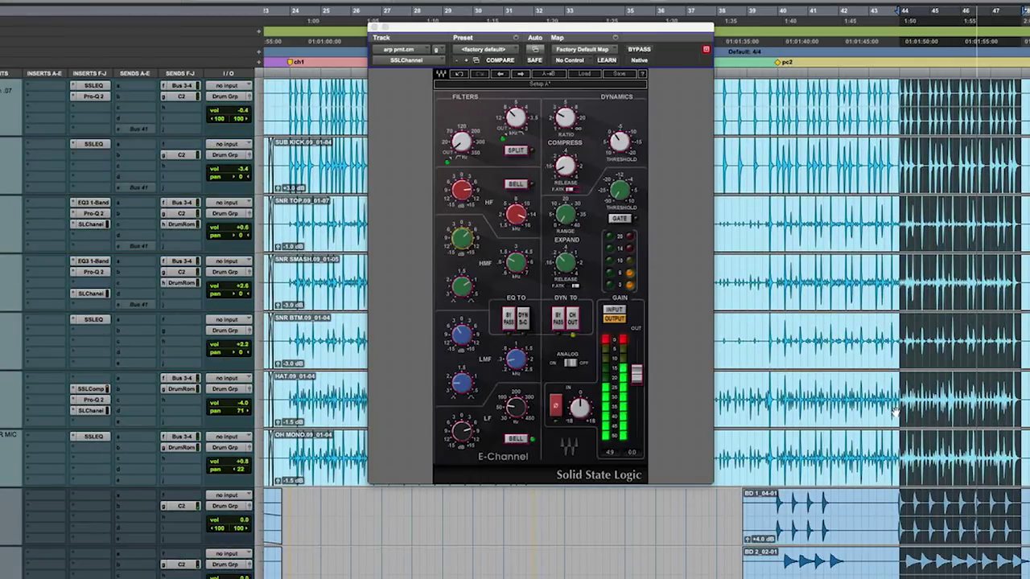
pyautogui.scroll(3, 897, 407)
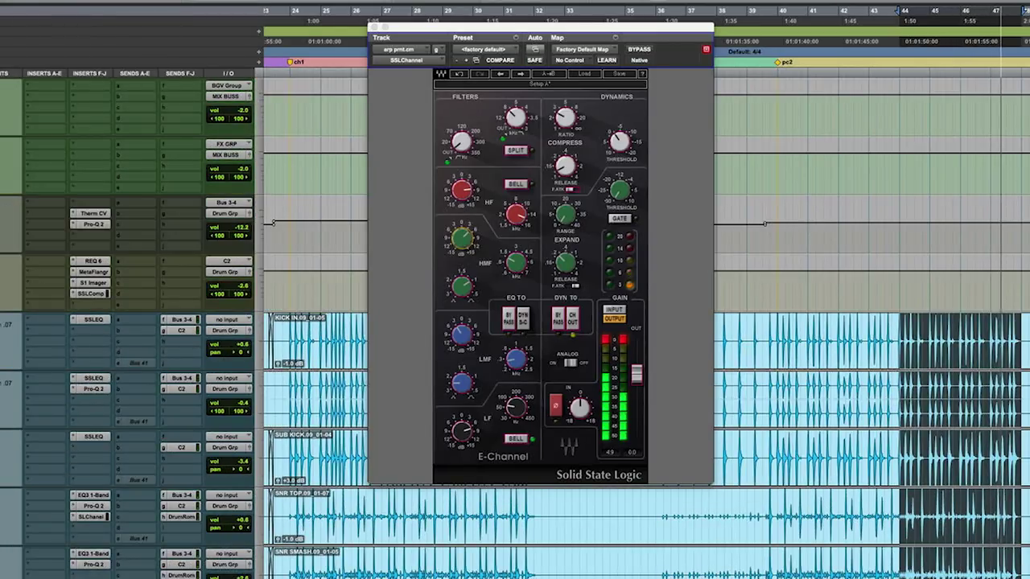
pyautogui.moveTo(229, 286); pyautogui.dragTo(242, 287)
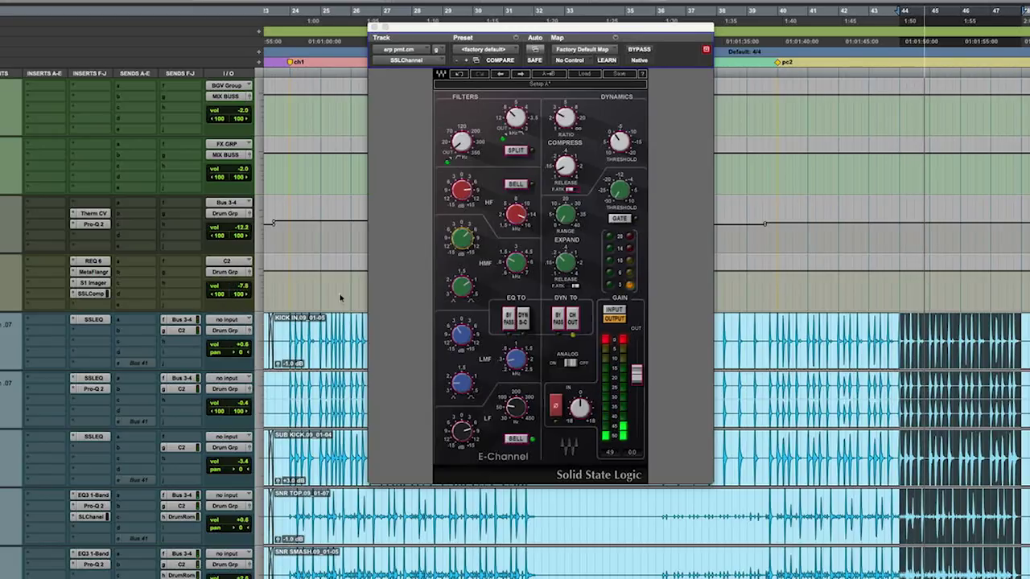
# Return to the arp track and compare it in the mix with SSLChannel bypassed and re-enabled
pyautogui.scroll(-15, 746, 336)
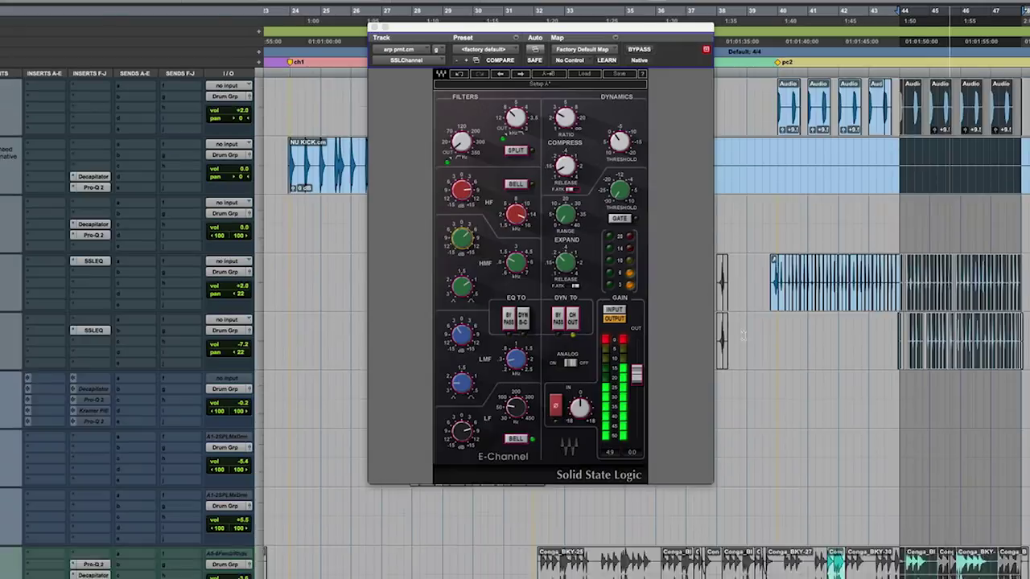
pyautogui.scroll(-10, 742, 337)
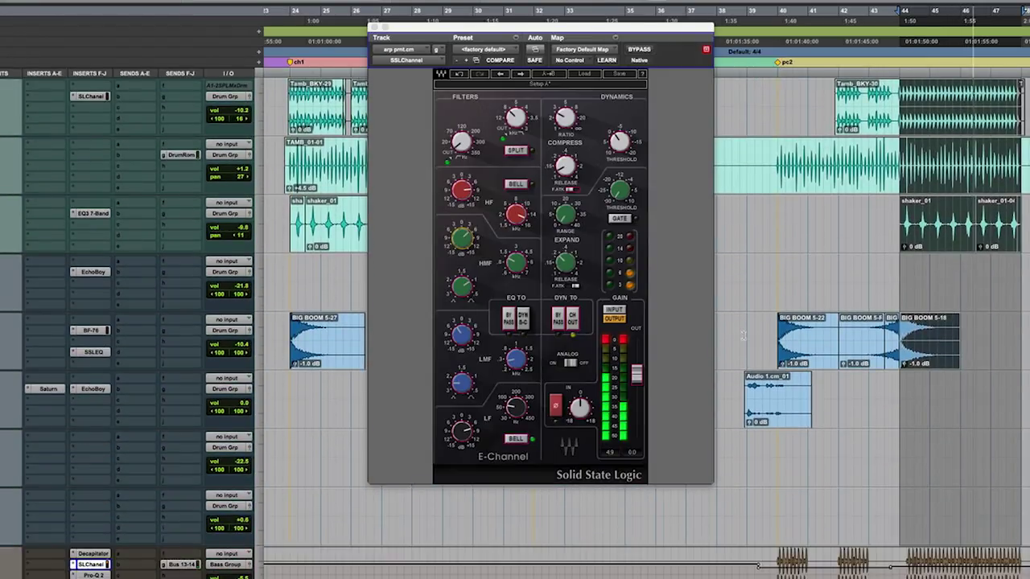
pyautogui.click(640, 50)
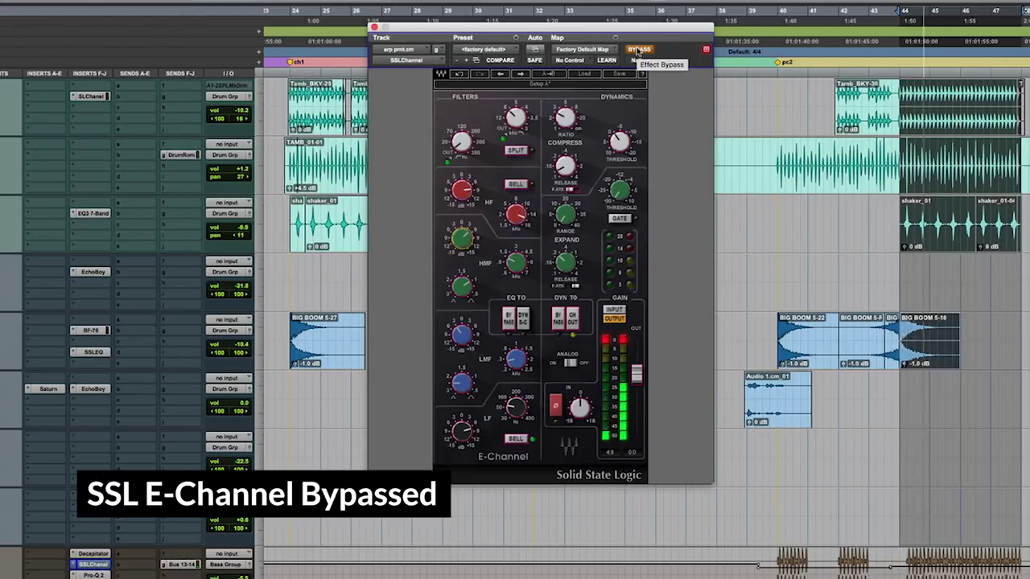
pyautogui.click(639, 50)
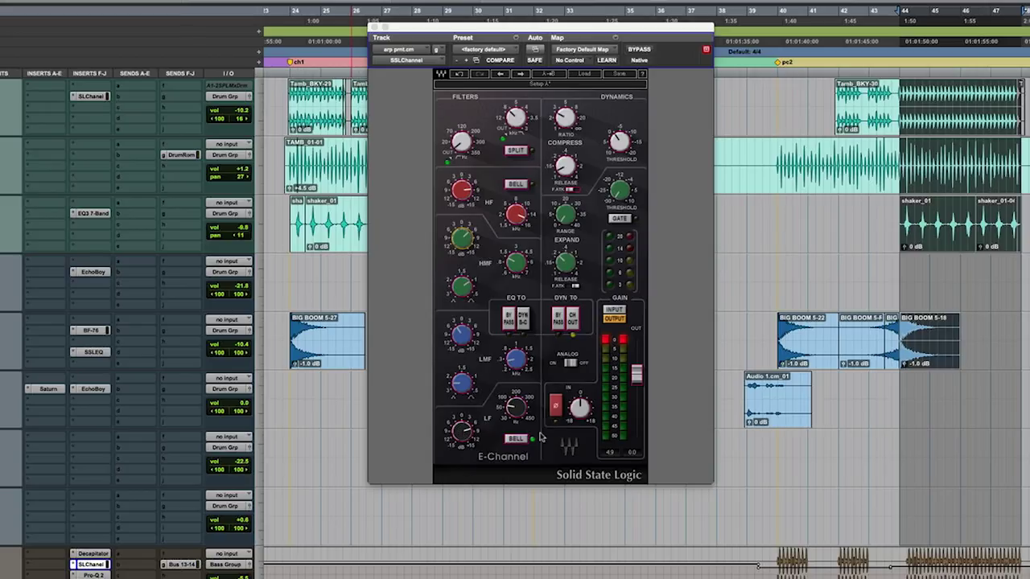
# Engage Split for the arp's SSLChannel filters and compare the result against the plug-in bypassed
pyautogui.click(515, 152)
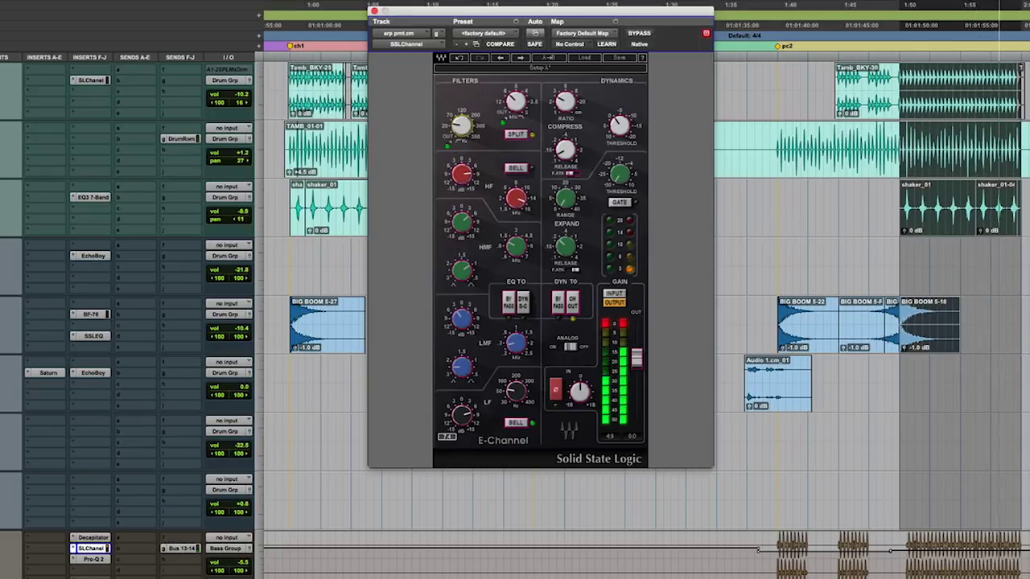
pyautogui.click(639, 34)
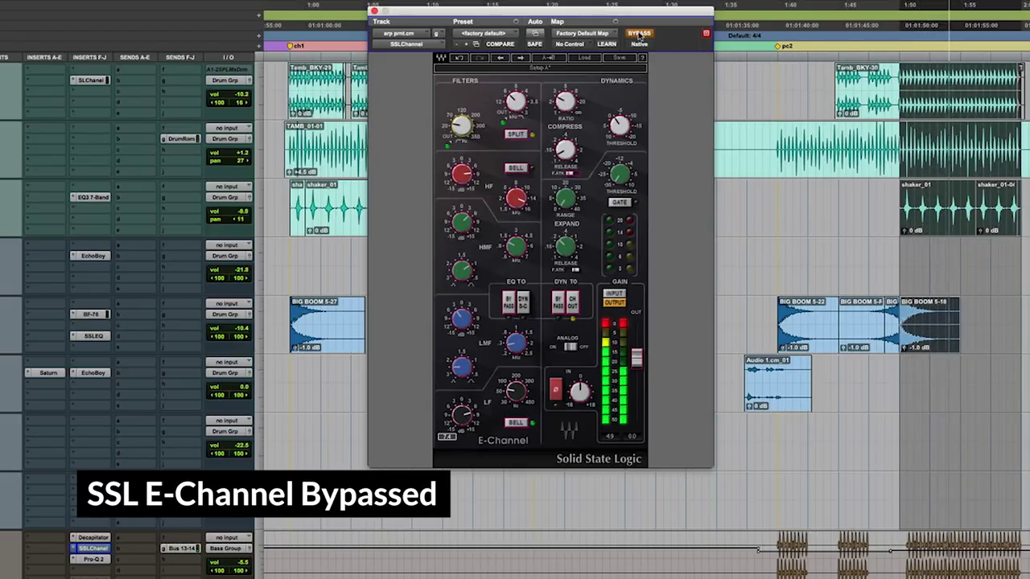
pyautogui.click(640, 34)
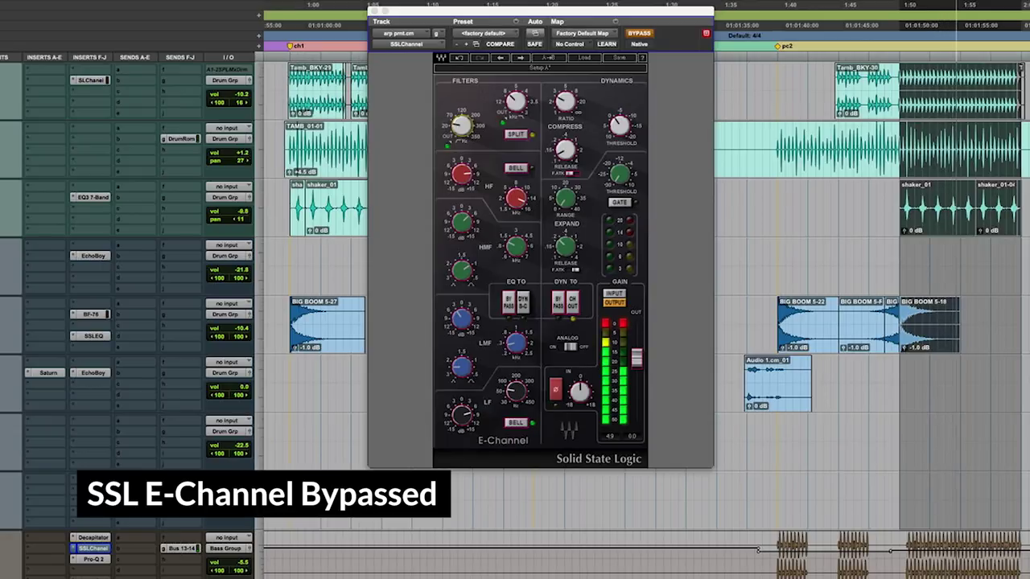
# Re-enable SSLChannel on the arp and raise its output gain to 0.9 dB
pyautogui.keyDown('super'); pyautogui.click(94, 549); pyautogui.keyUp('super')
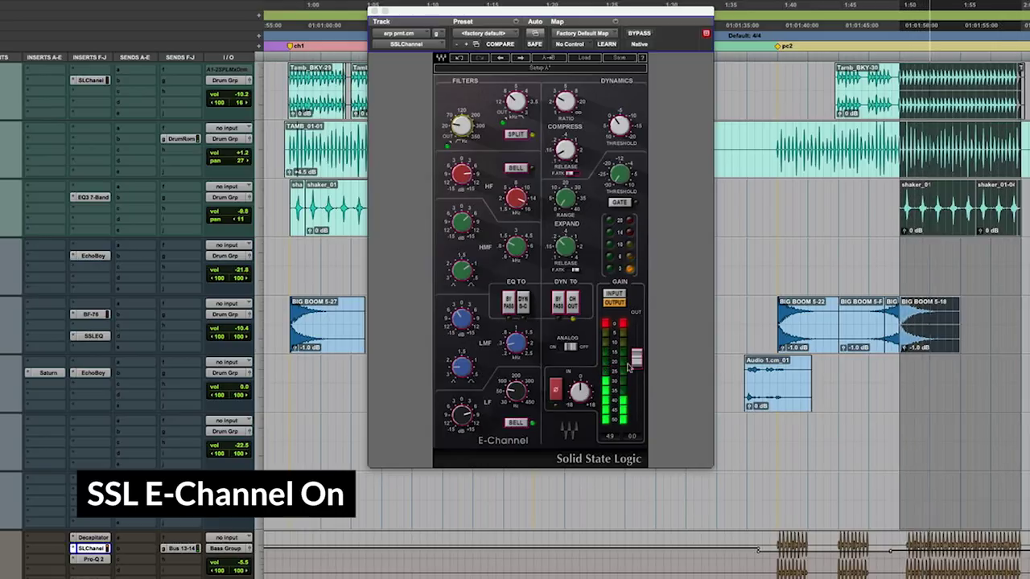
pyautogui.moveTo(635, 363); pyautogui.dragTo(636, 358)
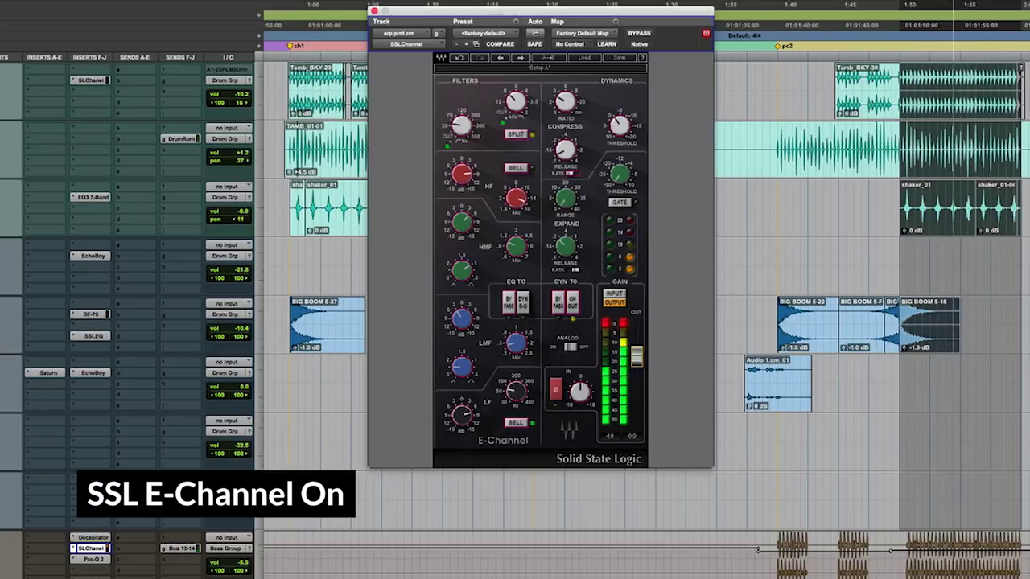